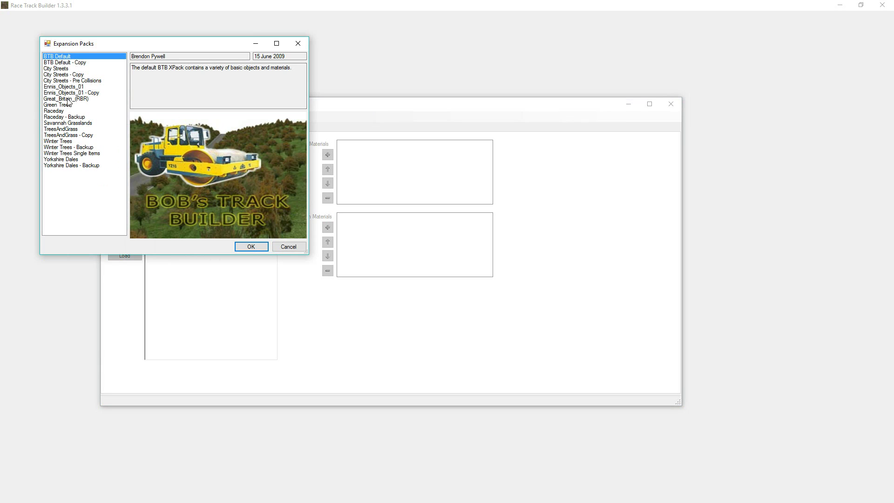
Select the Savannah Grasslands pack in the Expansion Packs list and open it for editing
left_click(64, 123)
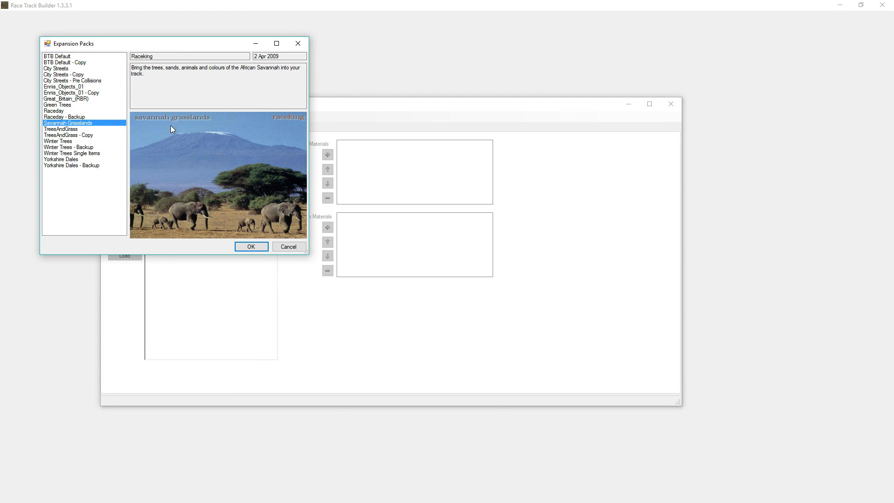
left_click(251, 247)
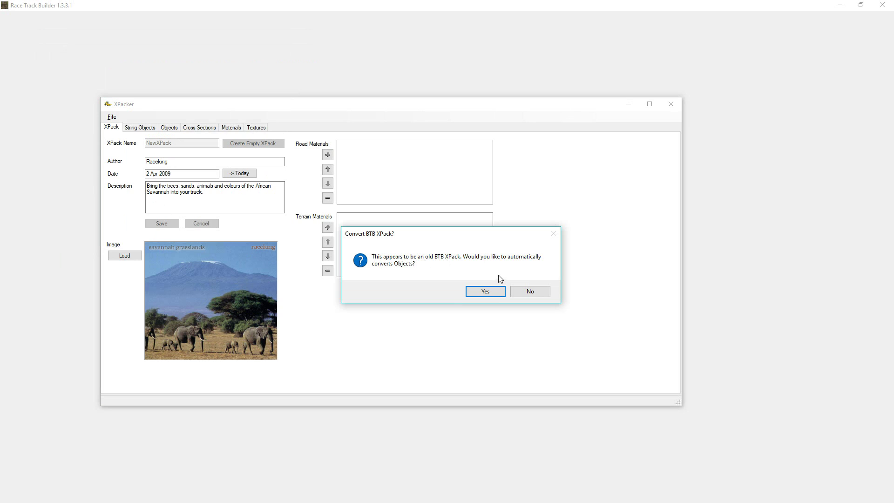
Accept converting the old BTB objects and review Tree02's rFactor2 material settings
left_click(476, 293)
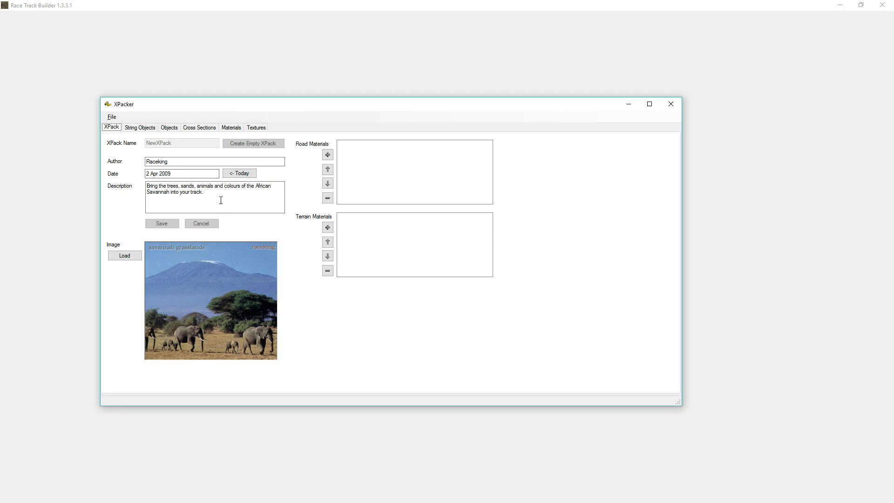
left_click(230, 128)
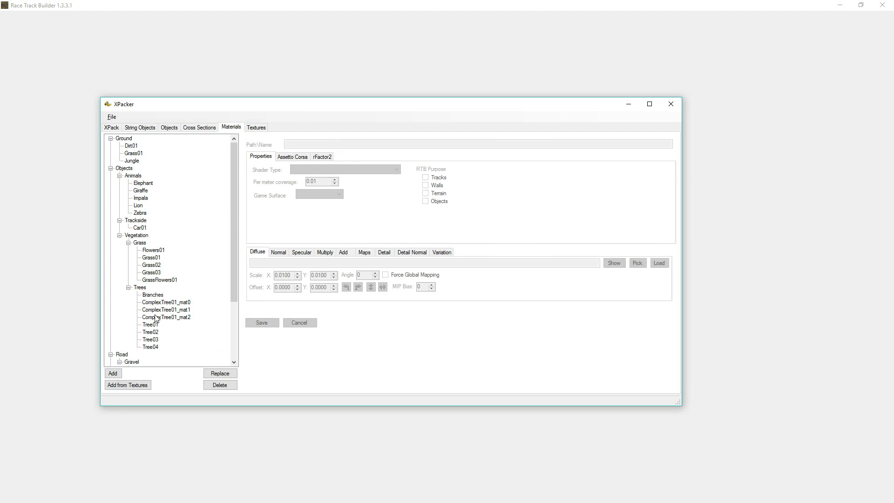
left_click(150, 332)
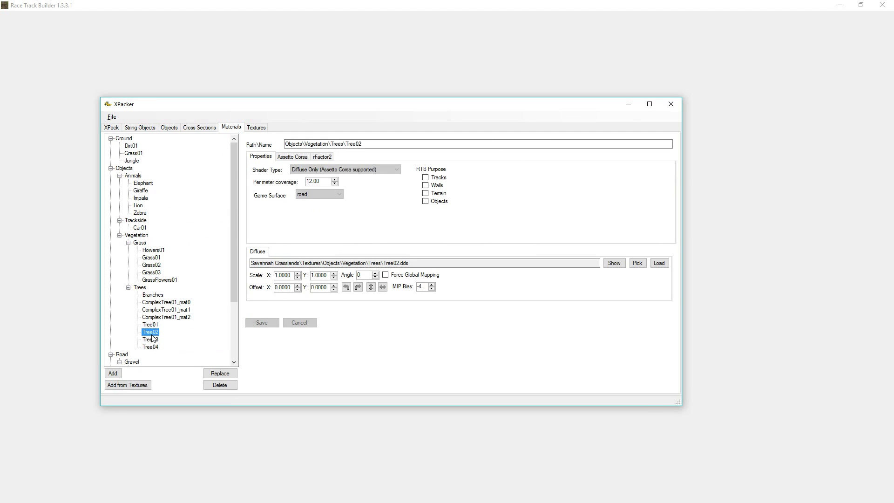
left_click(323, 157)
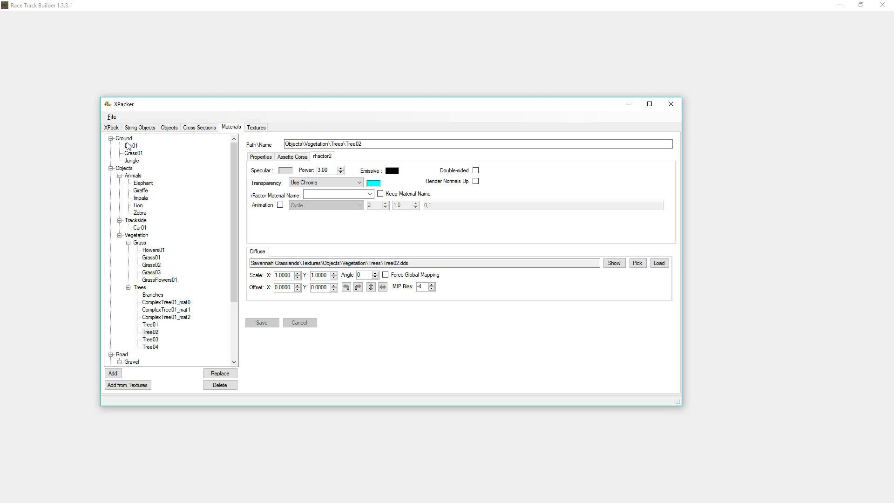
Zip the pack to RTB as Savannah Grasslands.zip, overwriting the existing file
left_click(112, 128)
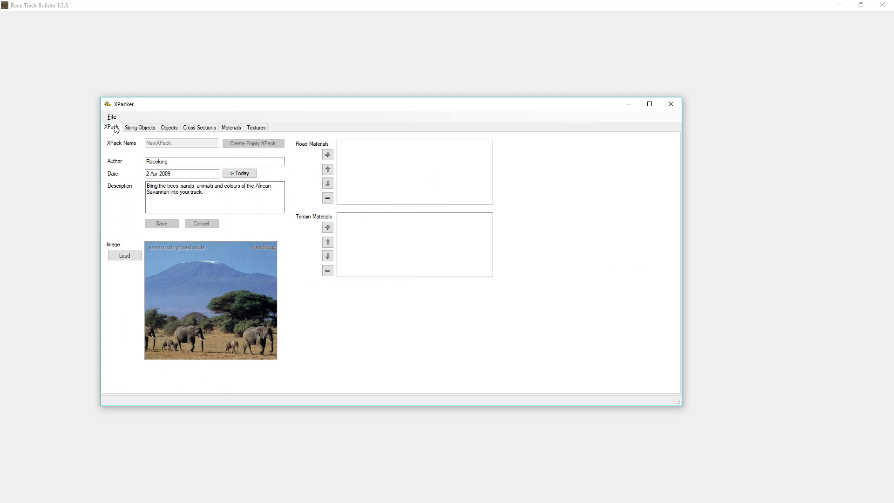
left_click(111, 117)
left_click(140, 149)
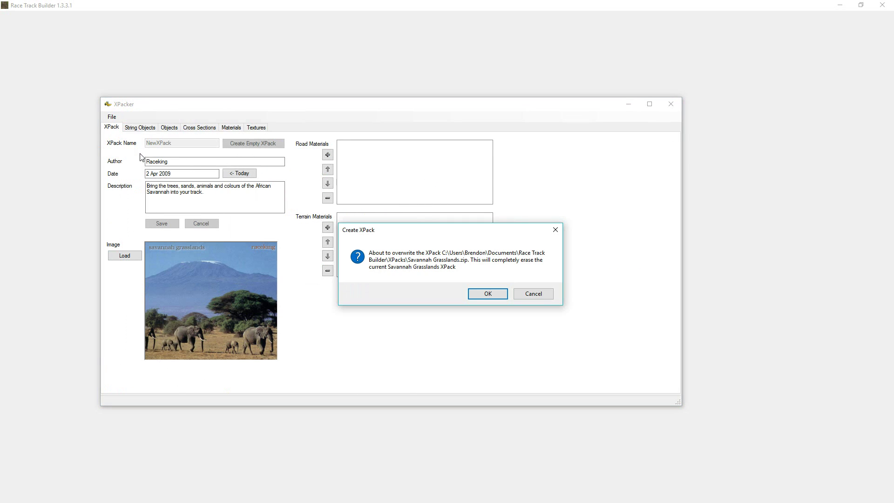
left_click(489, 293)
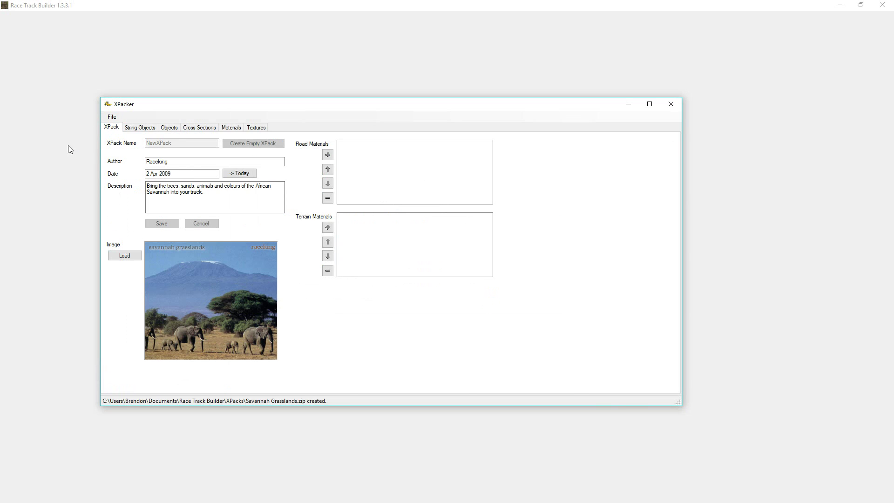
Close XPacker and create a new NewProject venue, overwriting the existing project
key("alt+F4")
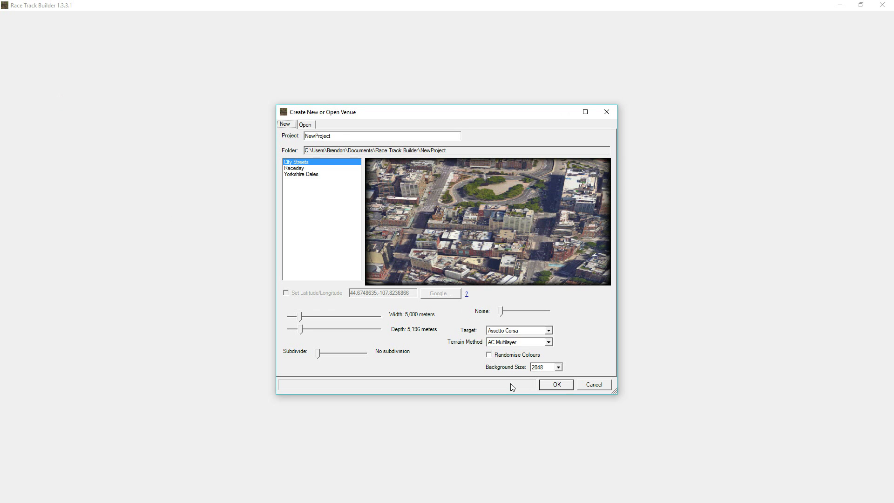
left_click(562, 386)
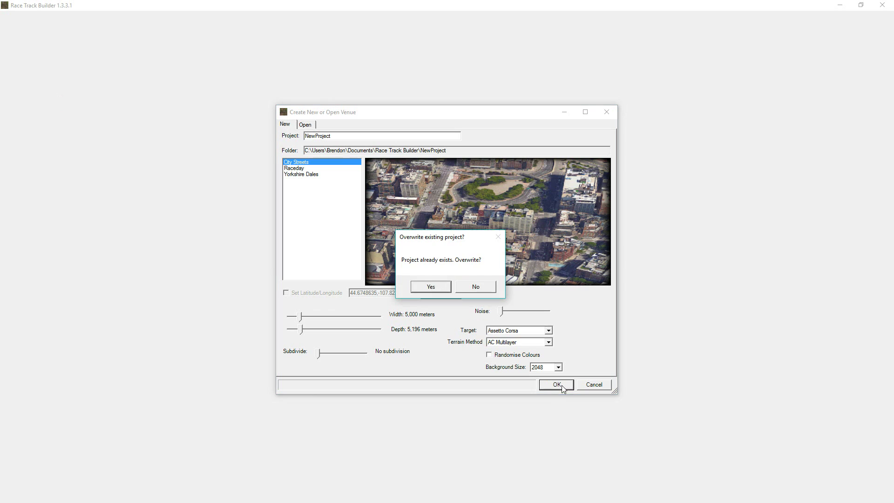
left_click(430, 287)
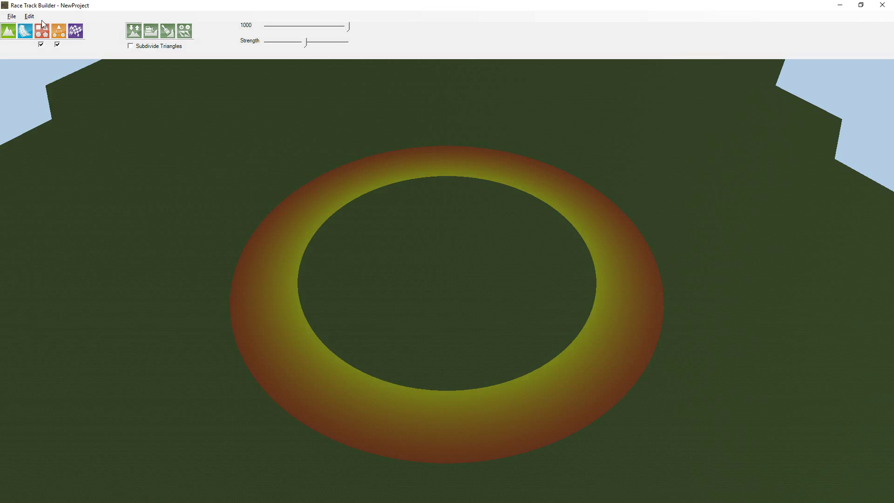
Add Savannah Grasslands to the venue's expansion packs
left_click(30, 16)
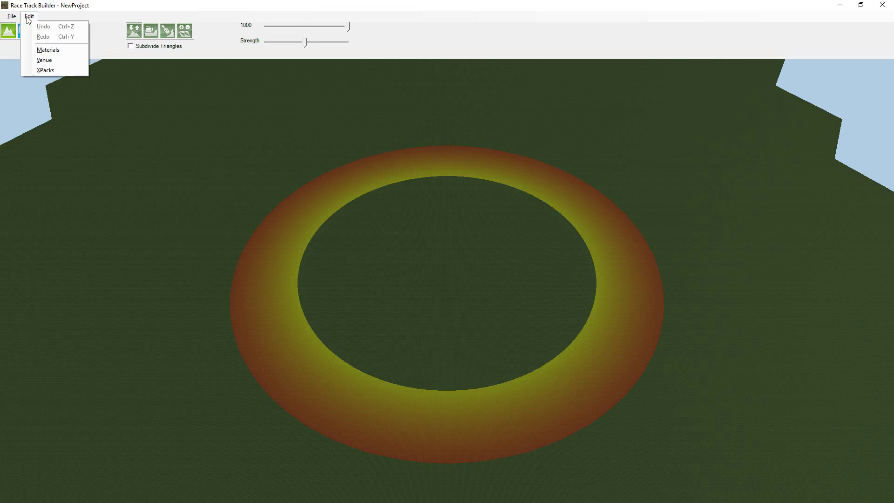
left_click(53, 76)
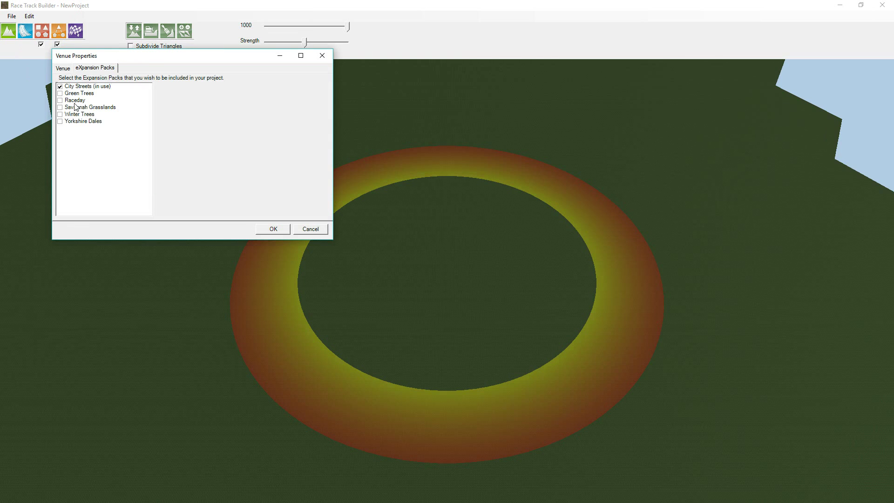
left_click(76, 108)
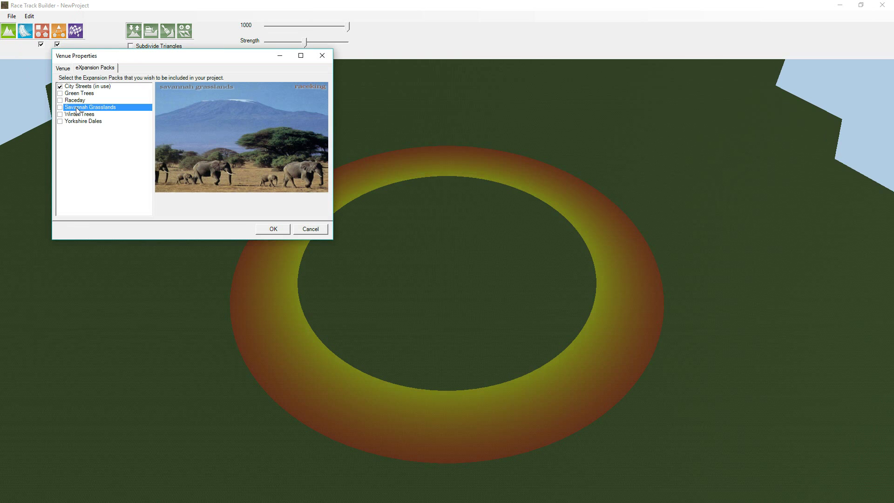
left_click(272, 232)
Filter the object list to the Animal category and select the elephant model
left_click(42, 31)
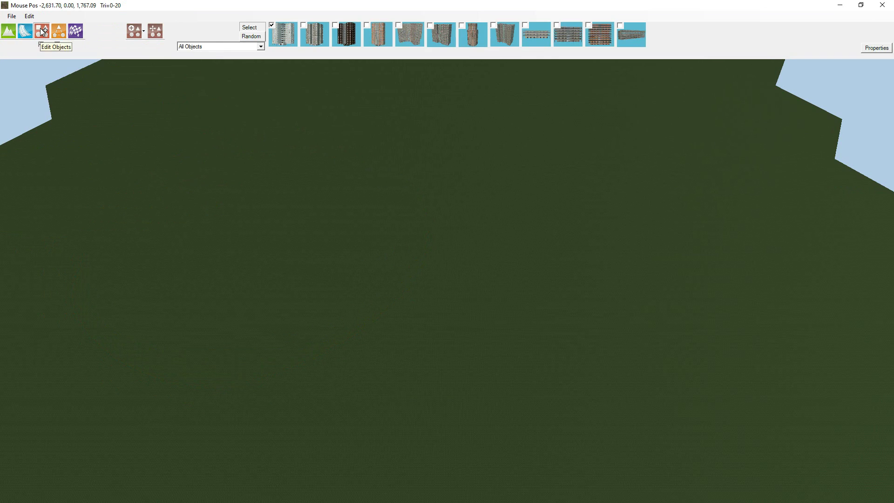
left_click(211, 47)
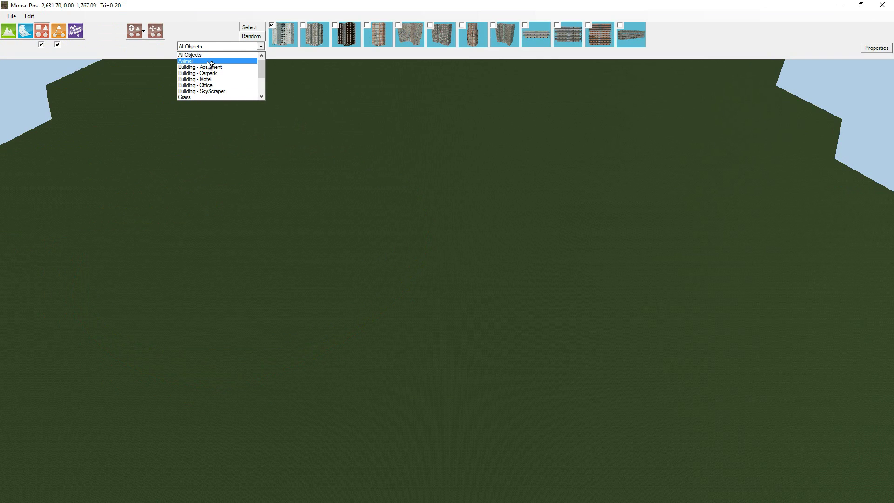
left_click(210, 62)
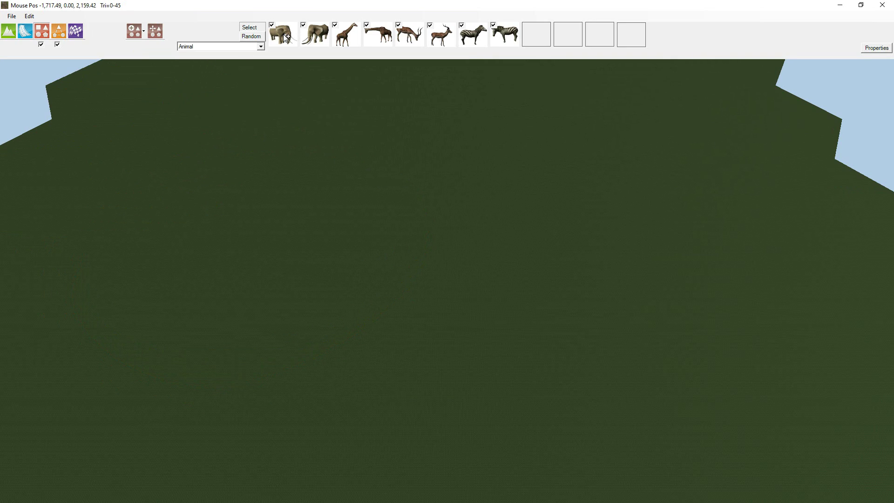
left_click(287, 36)
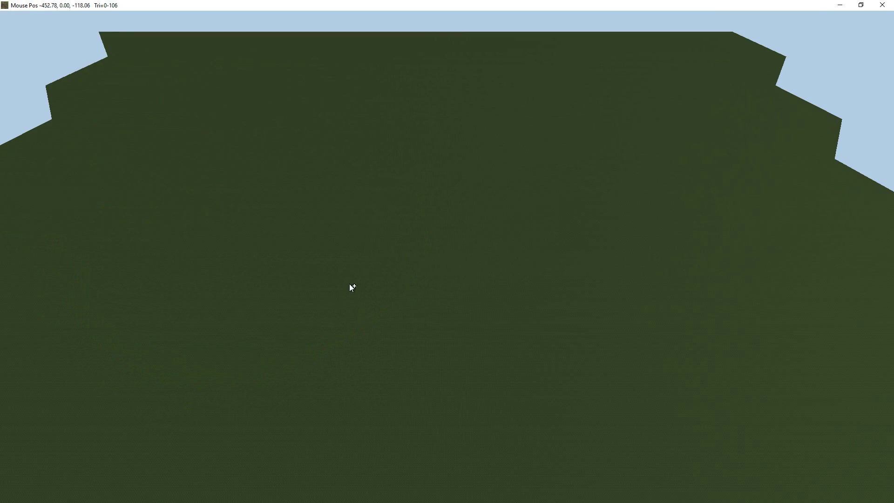
scroll(354, 279, "up", 2)
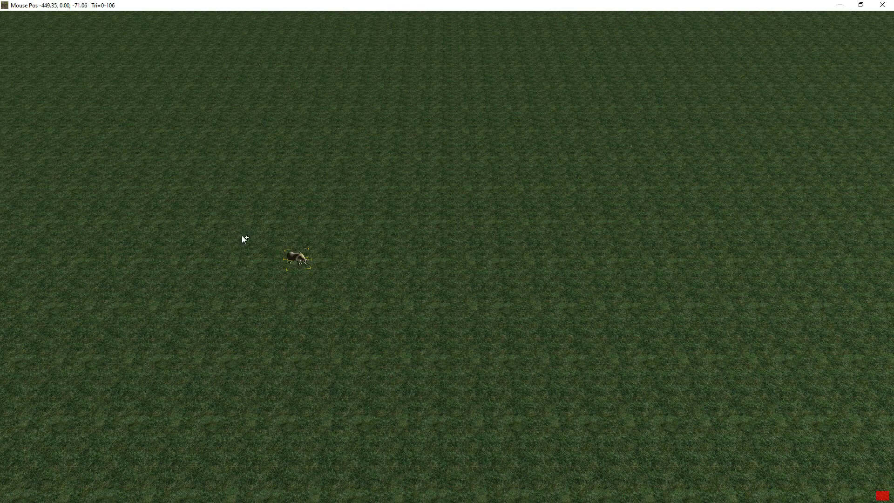
Place two elephants, a dark giraffe, a spotted giraffe and a small antelope on the terrain
left_click(242, 236)
left_click(315, 244)
left_click(269, 254)
left_click(325, 300)
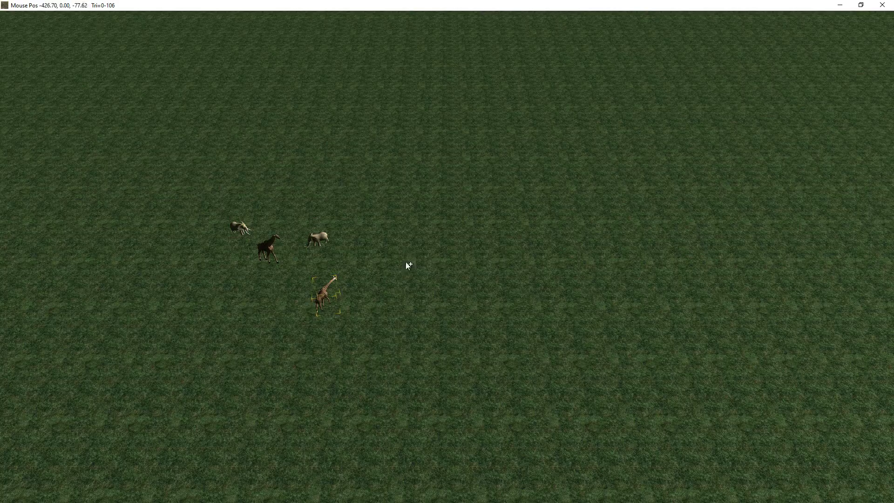
left_click(407, 261)
scroll(297, 242, "up", 5)
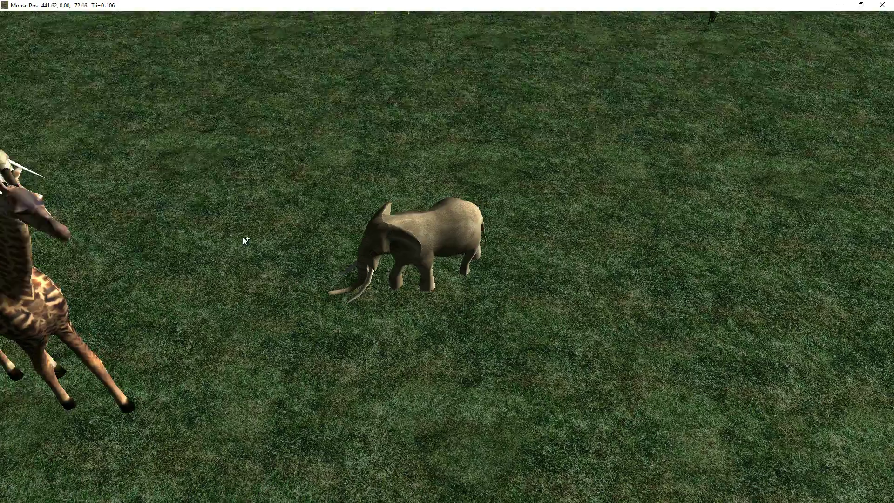
scroll(243, 236, "up", 3)
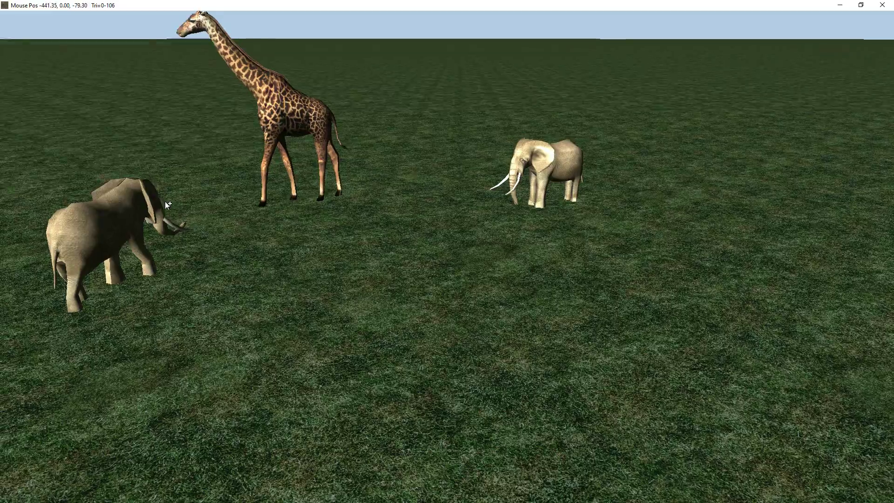
scroll(227, 234, "down", 8)
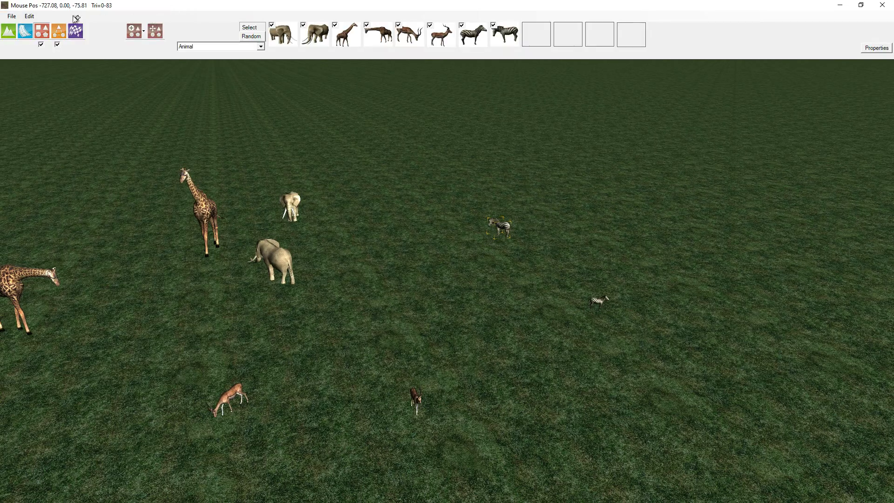
Filter the object list to the Grass category
left_click(236, 47)
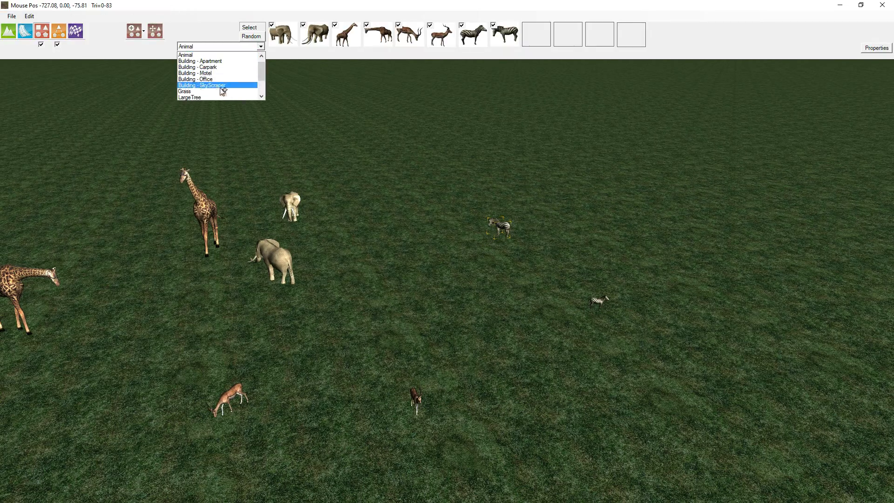
scroll(223, 87, "down", 1)
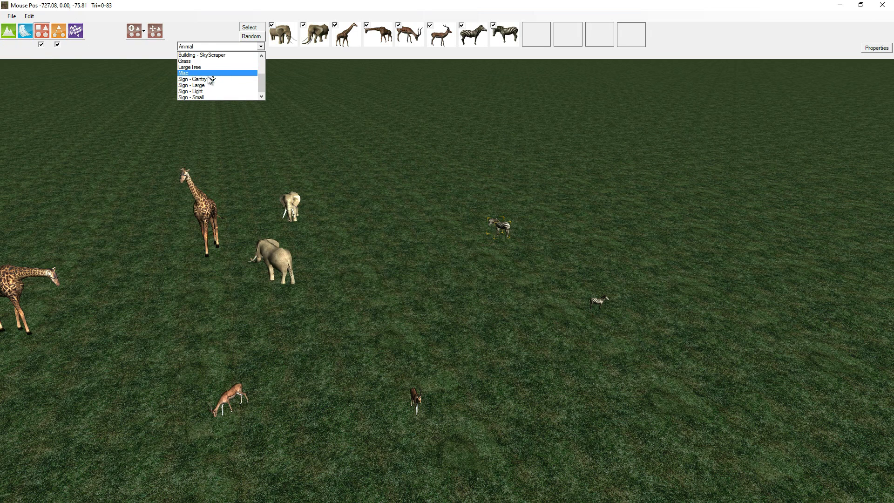
scroll(210, 86, "up", 2)
scroll(211, 86, "down", 1)
left_click(205, 83)
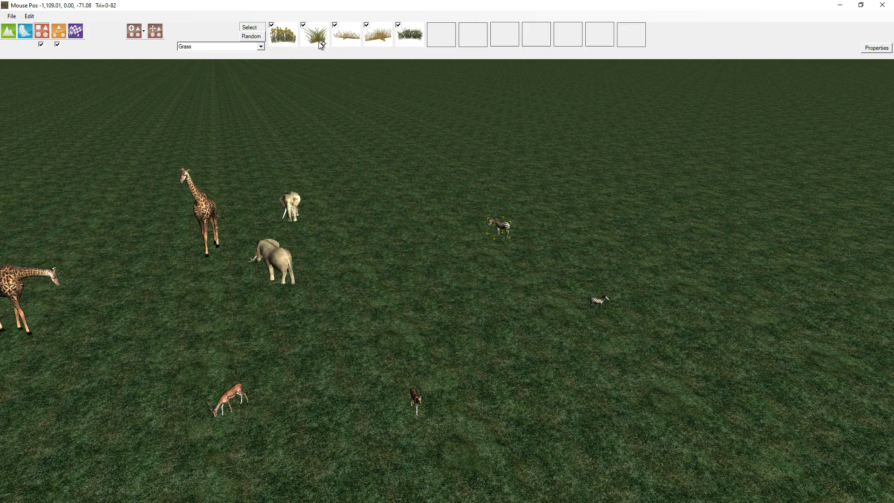
scroll(419, 264, "up", 3)
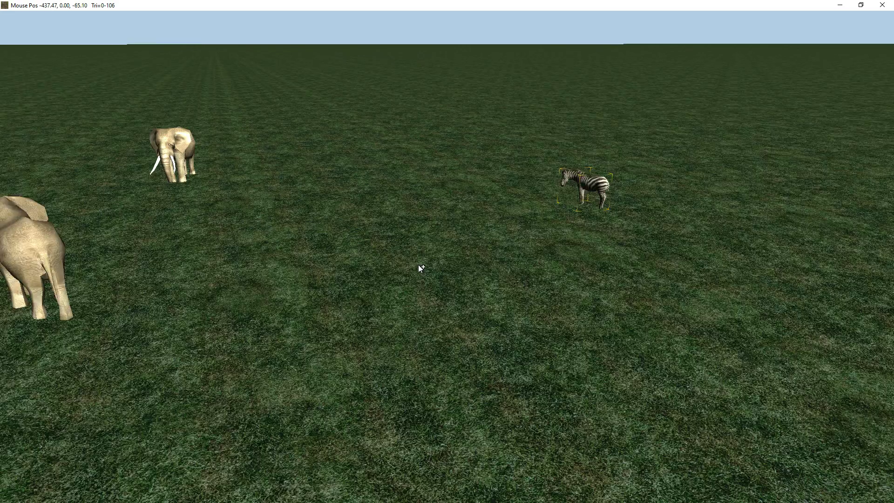
Plant yellow-flower grass, tall grass, two dry-grass clumps and a green grass blade in a row
left_click(373, 300)
left_click_drag(375, 303, 300, 336)
left_click_drag(371, 324, 405, 318)
left_click(405, 319)
left_click(502, 320)
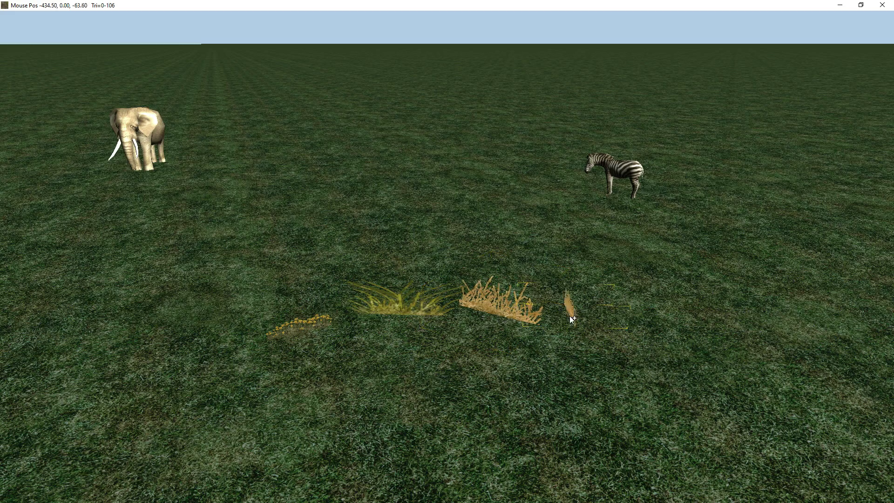
left_click(564, 313)
left_click(607, 317)
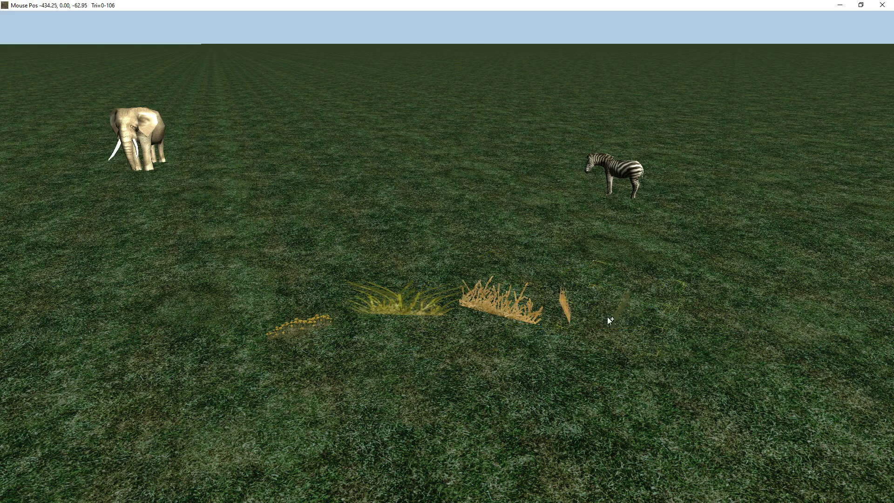
right_click_drag(496, 326, 462, 304)
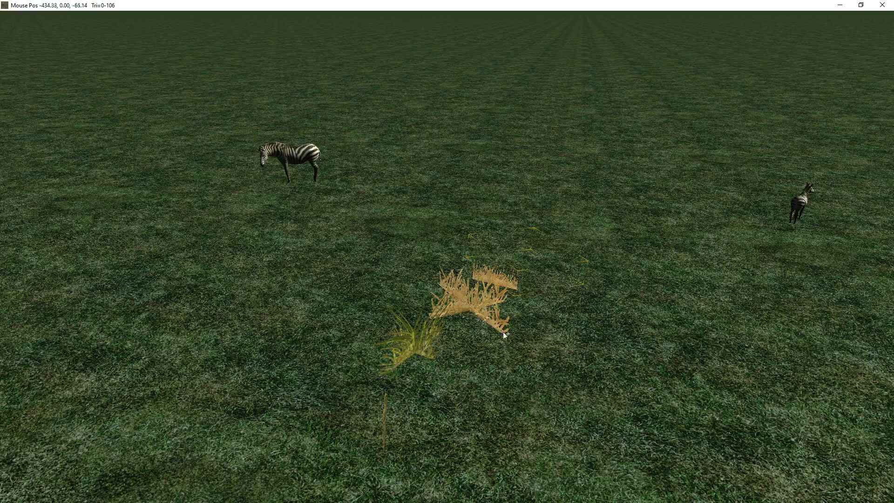
mouse_move(480, 337)
right_mouse_down()
mouse_move(291, 336)
mouse_move(94, 313)
mouse_move(418, 339)
mouse_move(455, 339)
mouse_move(475, 316)
mouse_move(479, 340)
mouse_move(483, 321)
right_mouse_up()
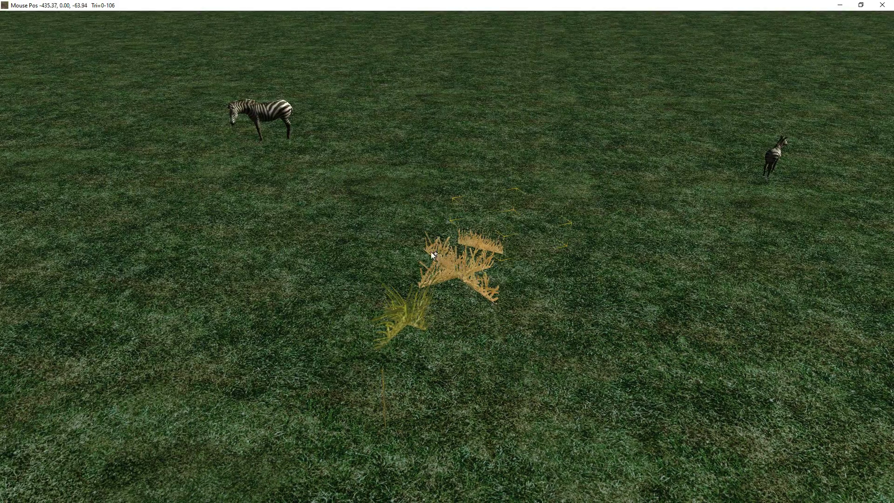
right_click_drag(466, 323, 448, 285)
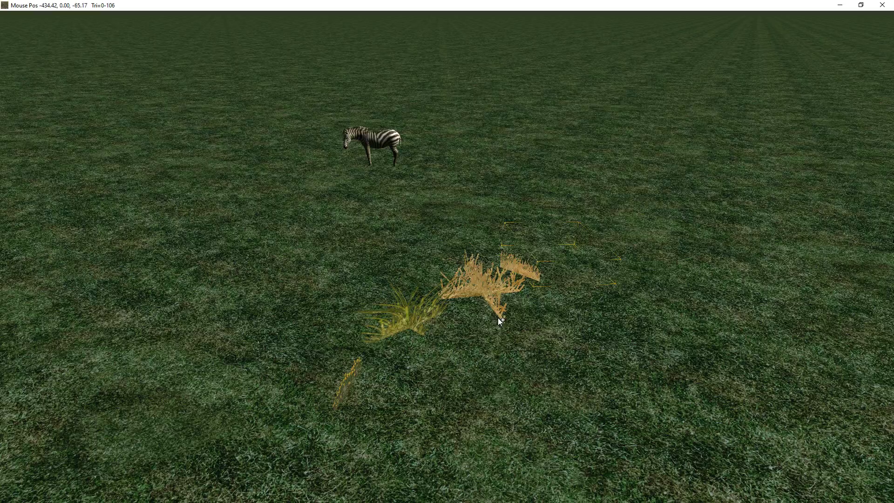
left_click_drag(479, 335, 395, 319)
scroll(482, 331, "up", 2)
scroll(439, 337, "up", 2)
Back in XPacker, check Tree02's Assetto Corsa material settings, then show the Objects list
key("alt+Tab")
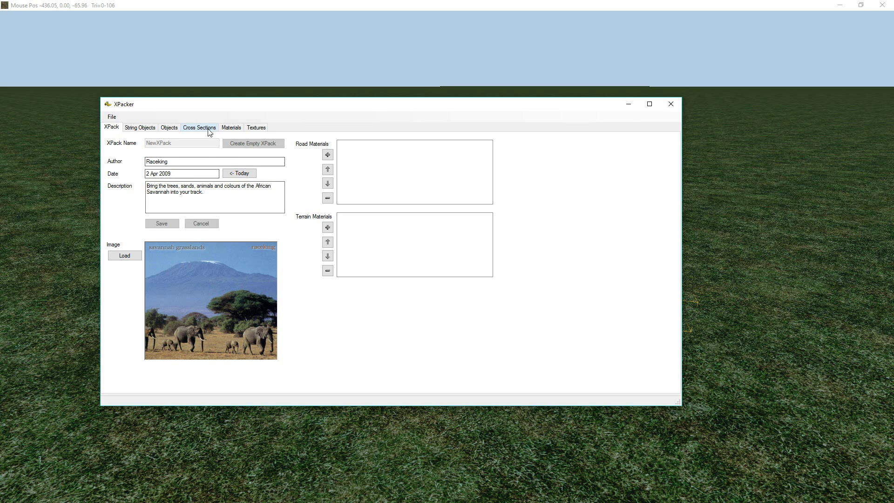
left_click(232, 128)
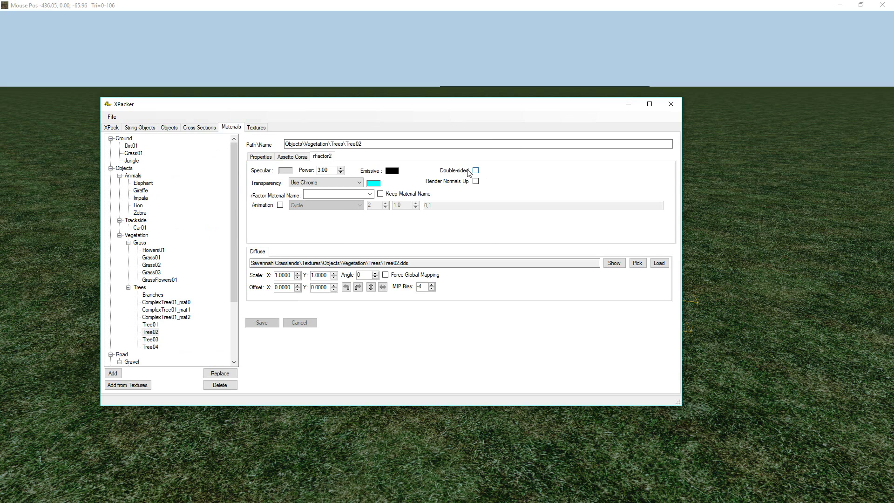
left_click(293, 158)
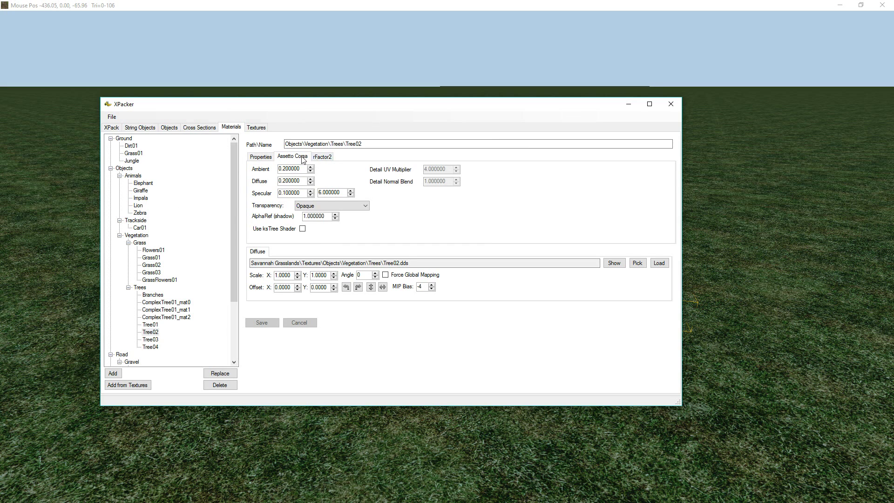
left_click(170, 128)
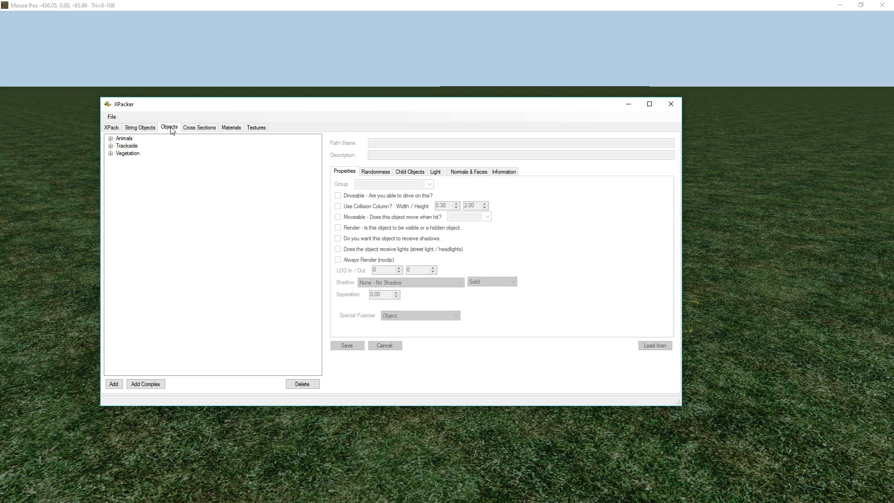
Expand the Vegetation, Grass, Trees and Animals groups and make Flowers01 double-sided
left_click(111, 154)
left_click(119, 161)
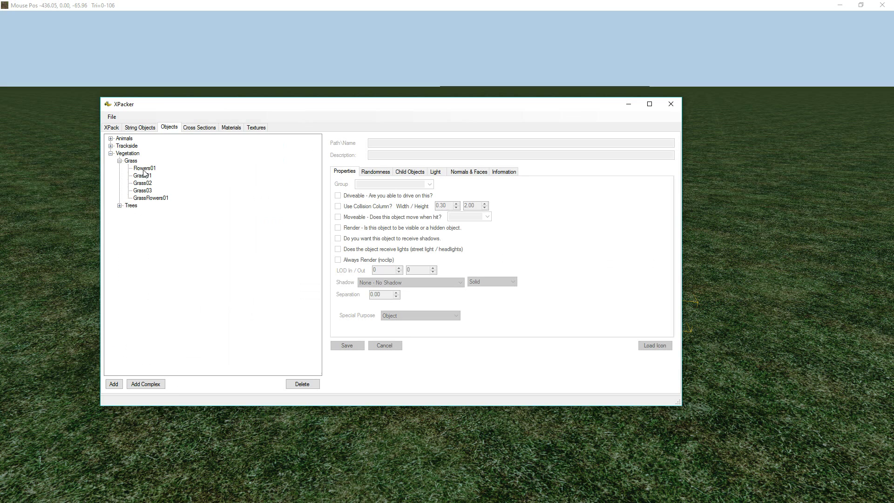
left_click(120, 206)
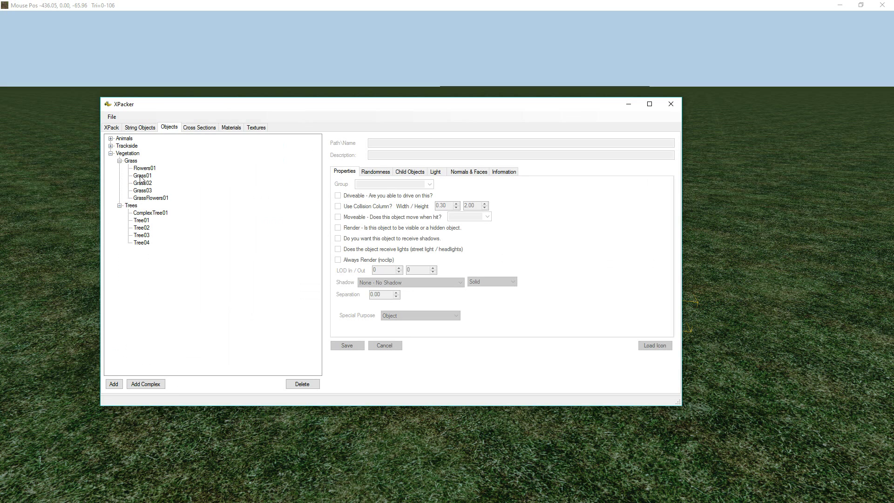
left_click(141, 168)
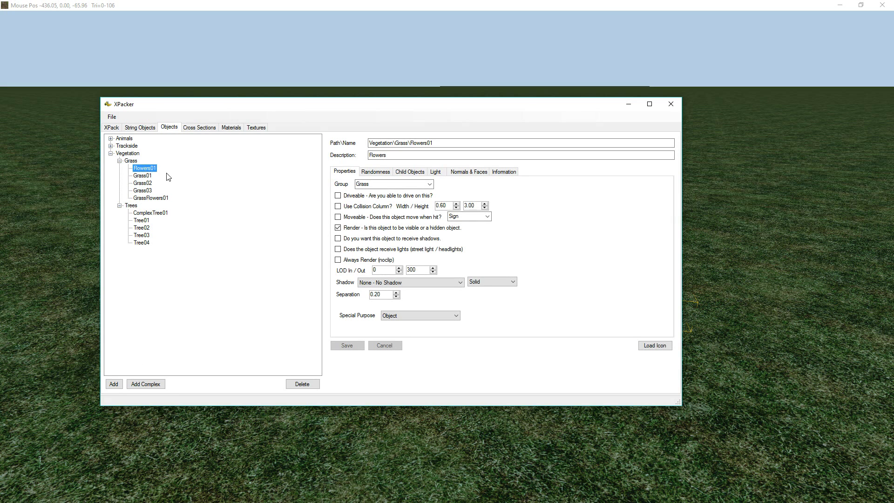
left_click(111, 138)
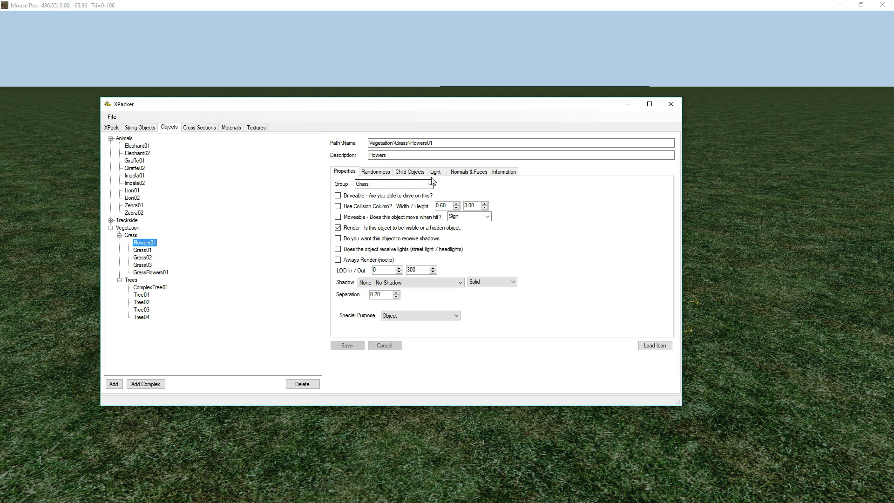
left_click(470, 171)
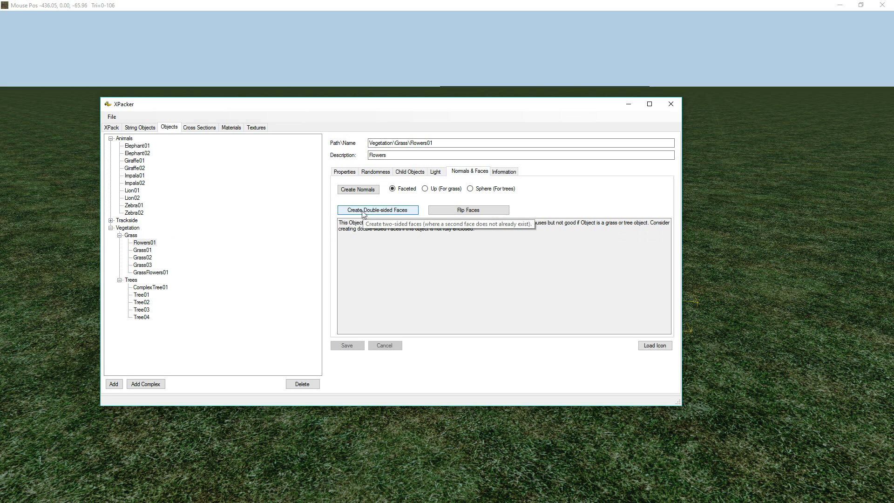
left_click(409, 213)
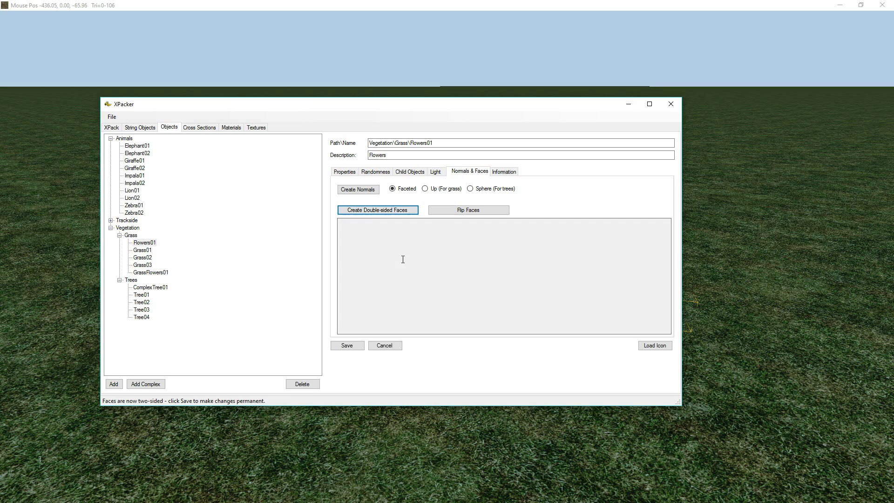
left_click(356, 348)
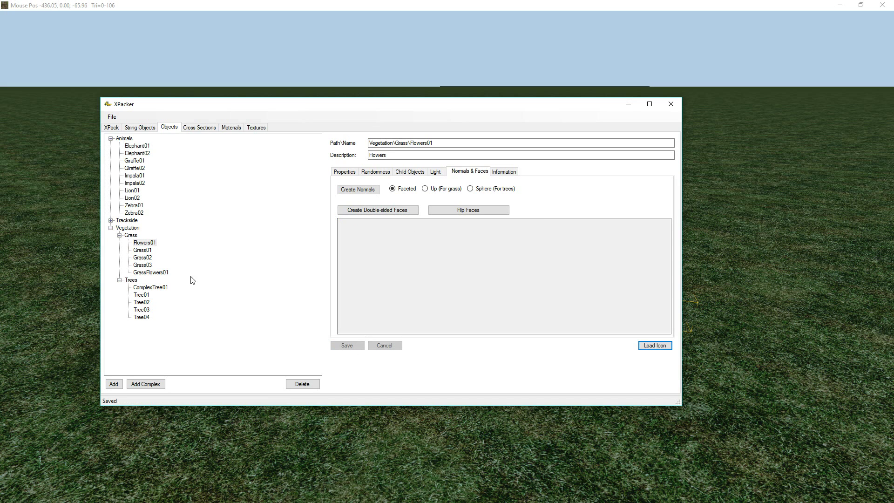
Make Grass01, Grass02, Grass03 and GrassFlowers01 double-sided
left_click(147, 250)
left_click(377, 210)
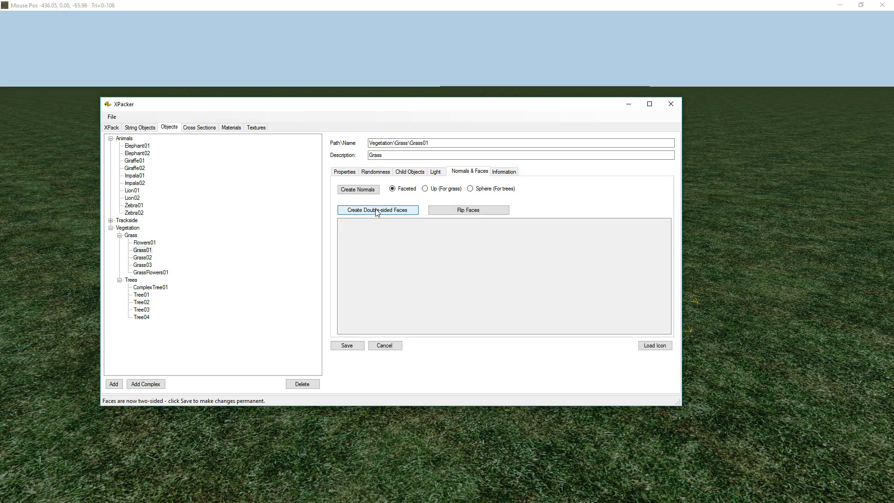
left_click(351, 347)
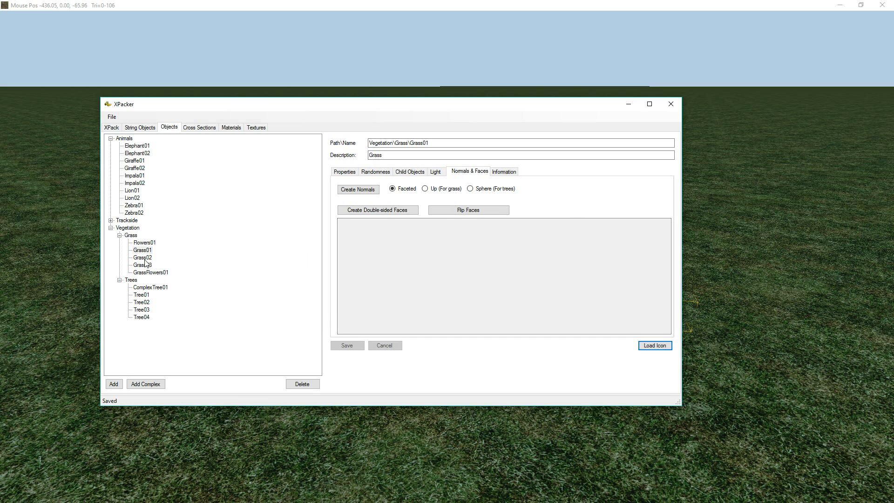
left_click(147, 259)
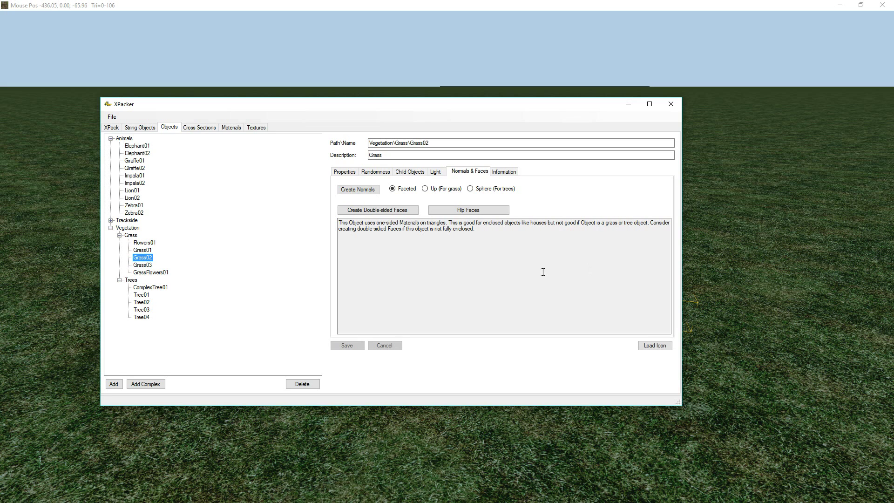
left_click(377, 210)
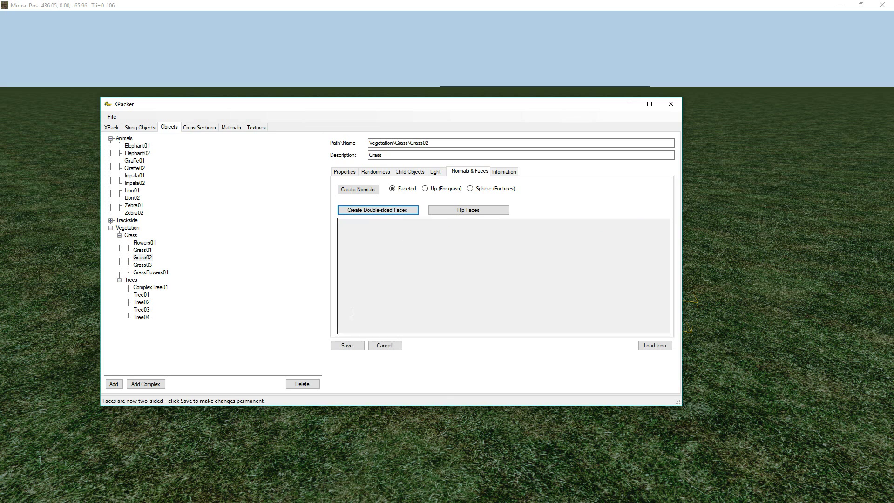
left_click(348, 346)
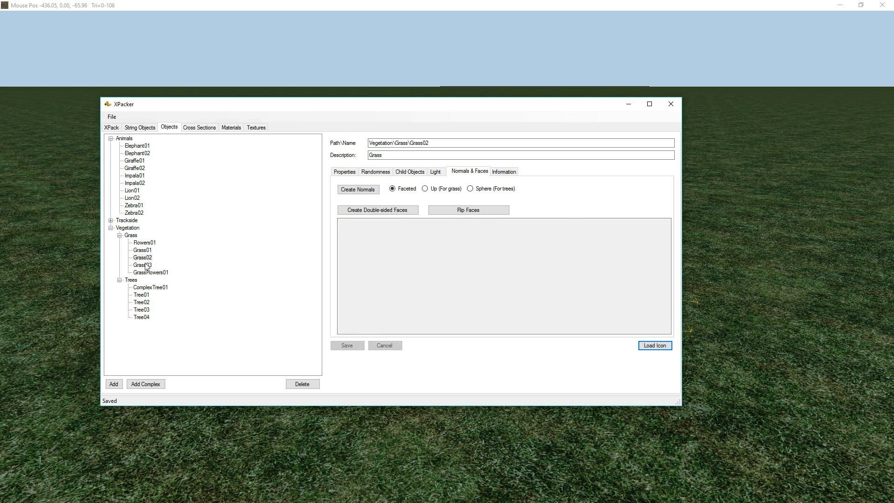
left_click(146, 266)
left_click(379, 212)
left_click(349, 347)
left_click(151, 272)
left_click(377, 210)
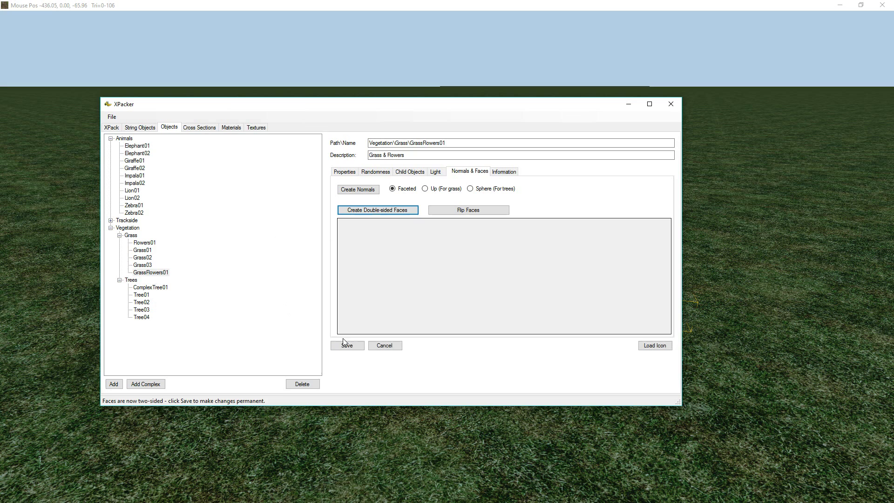
Make ComplexTree01 and Tree02 double-sided
left_click(150, 288)
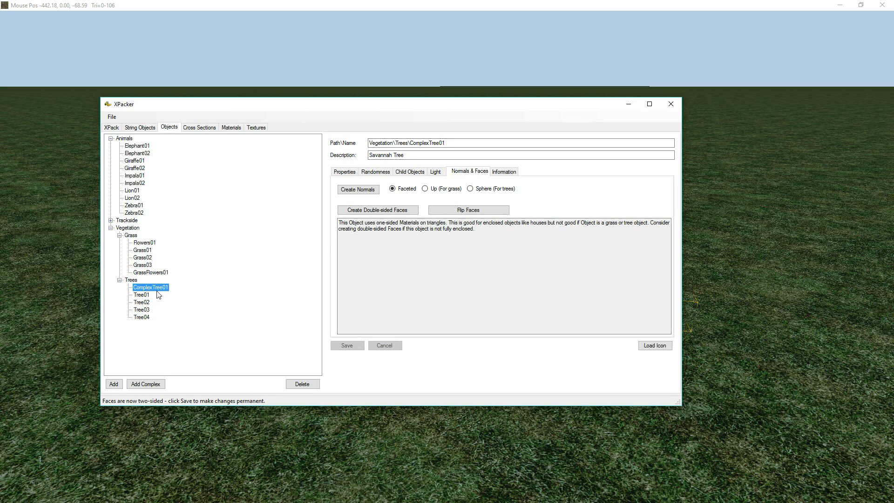
left_click(383, 211)
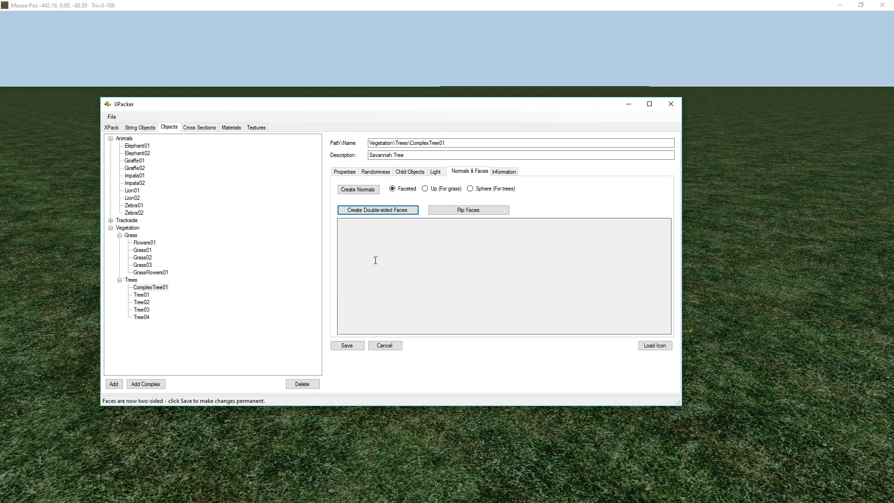
left_click(342, 347)
left_click(141, 302)
left_click(373, 210)
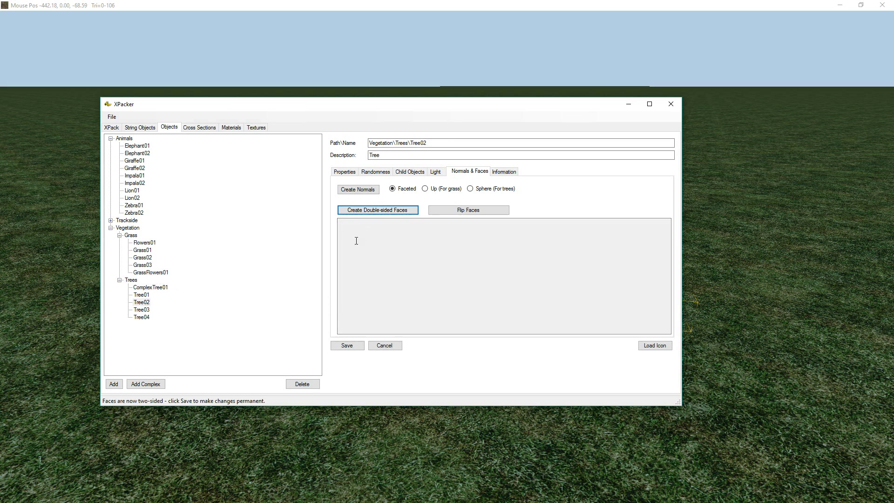
left_click(347, 345)
Make Tree01, Tree03 and Tree04 double-sided
left_click(148, 295)
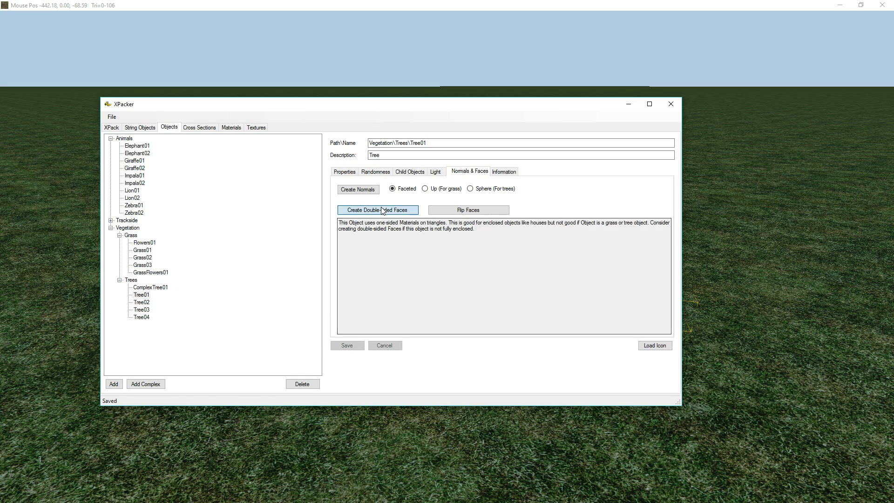
left_click(383, 211)
left_click(142, 310)
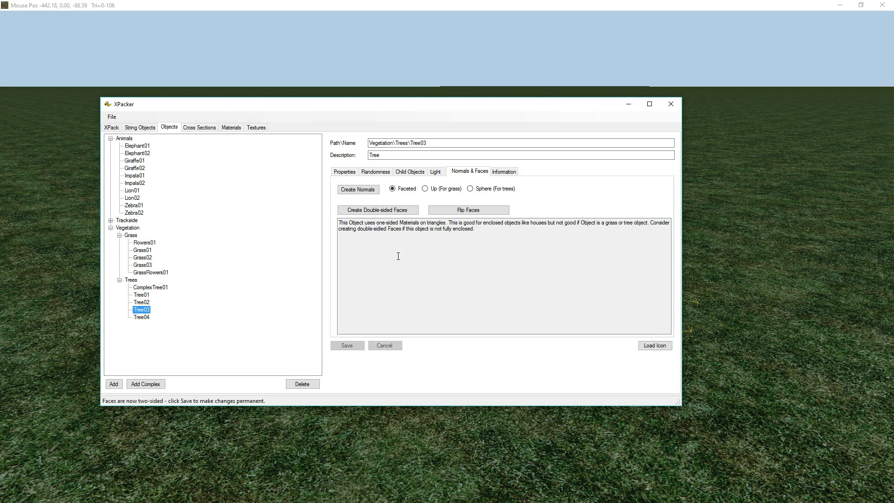
left_click(401, 211)
left_click(347, 346)
left_click(141, 317)
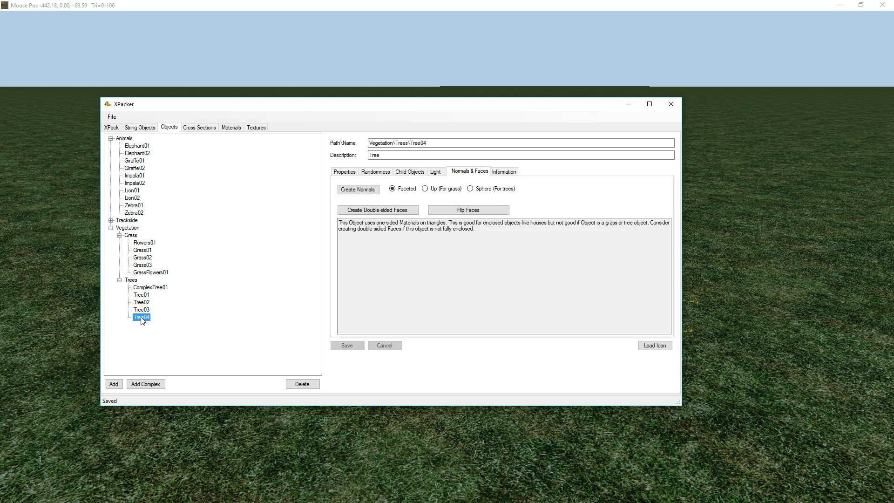
left_click(377, 210)
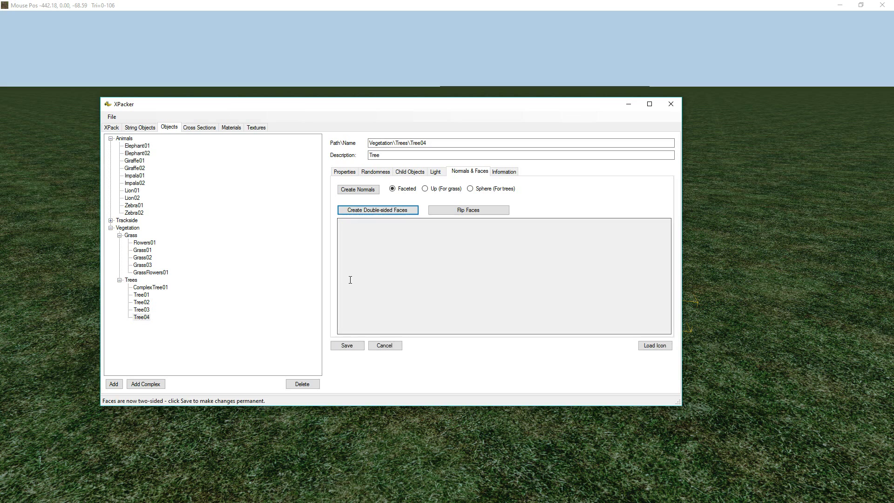
left_click(348, 347)
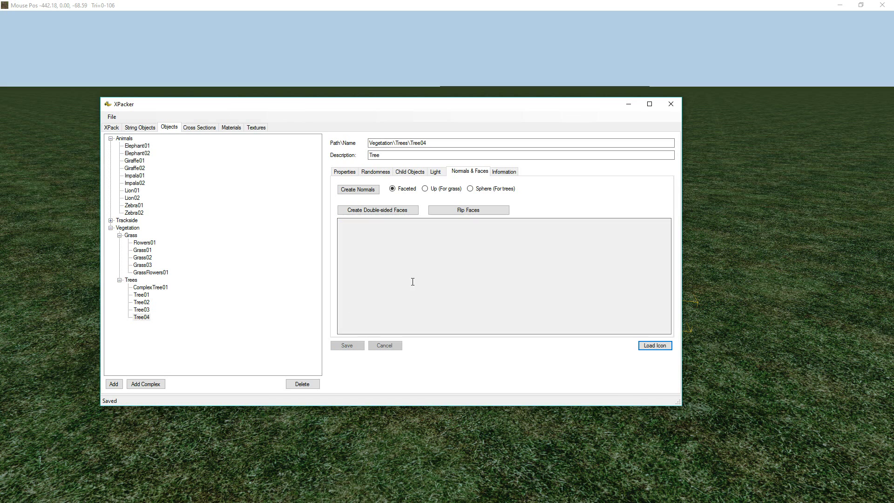
Zip the pack to RTB, overwriting the existing Savannah Grasslands.zip
left_click(113, 117)
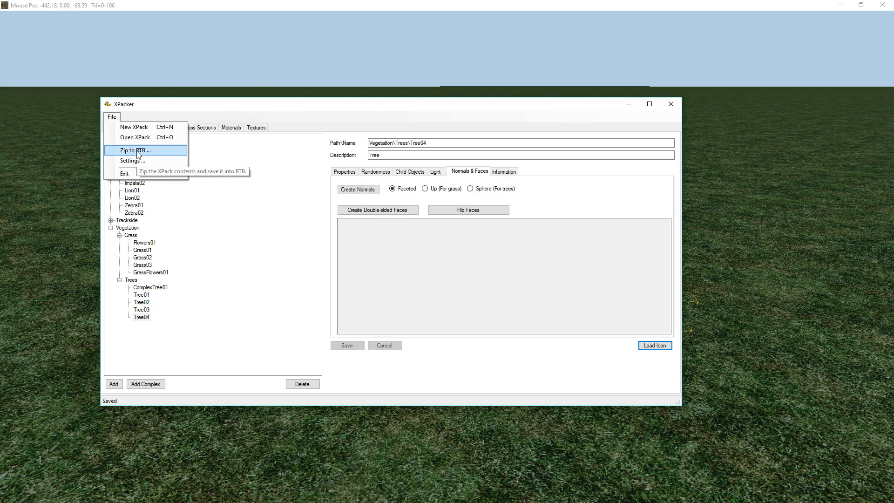
left_click(136, 151)
left_click(486, 293)
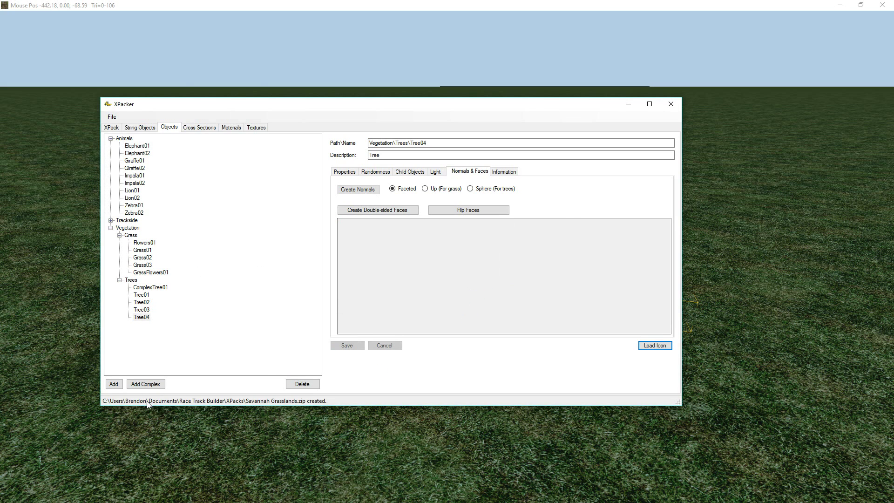
In Race Track Builder, create a new default venue, overwriting NewProject
left_click(365, 4)
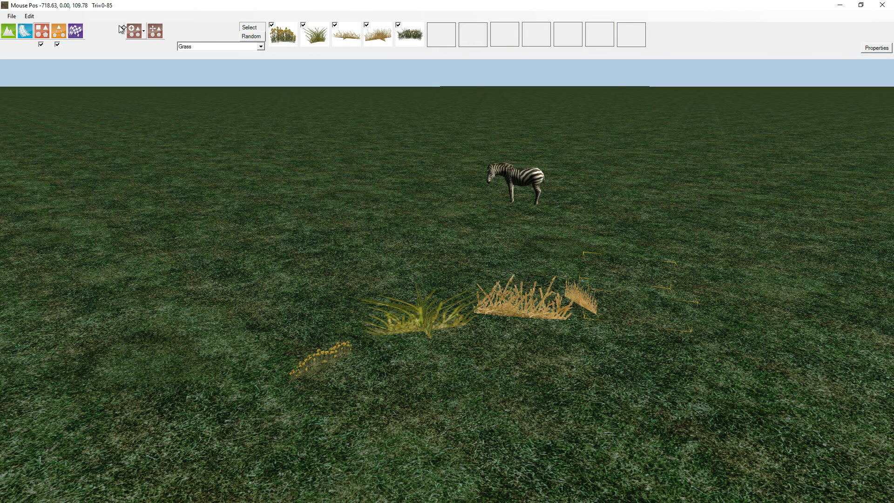
left_click(12, 17)
left_click(27, 27)
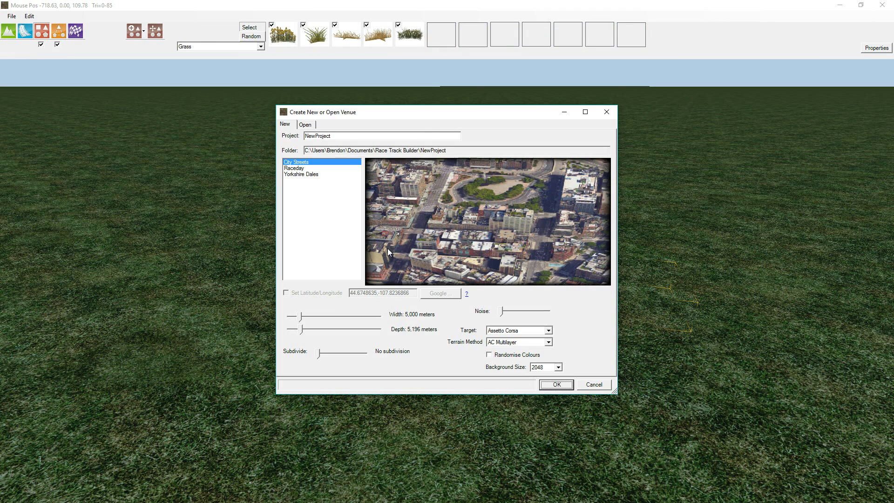
left_click(553, 385)
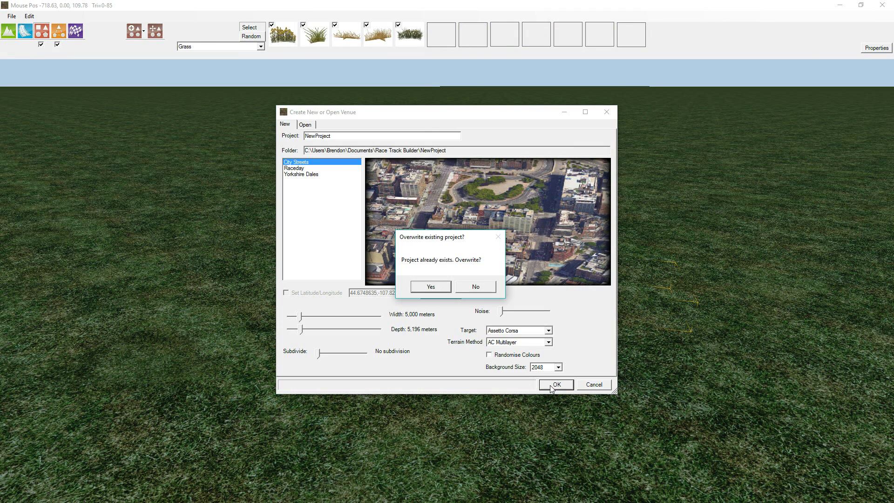
left_click(426, 288)
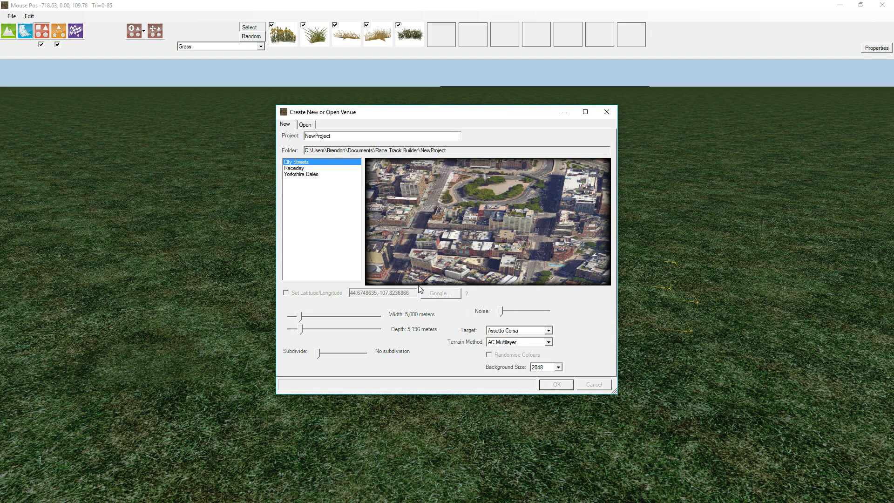
Add Savannah Grasslands to the project's expansion packs
left_click(30, 17)
left_click(52, 71)
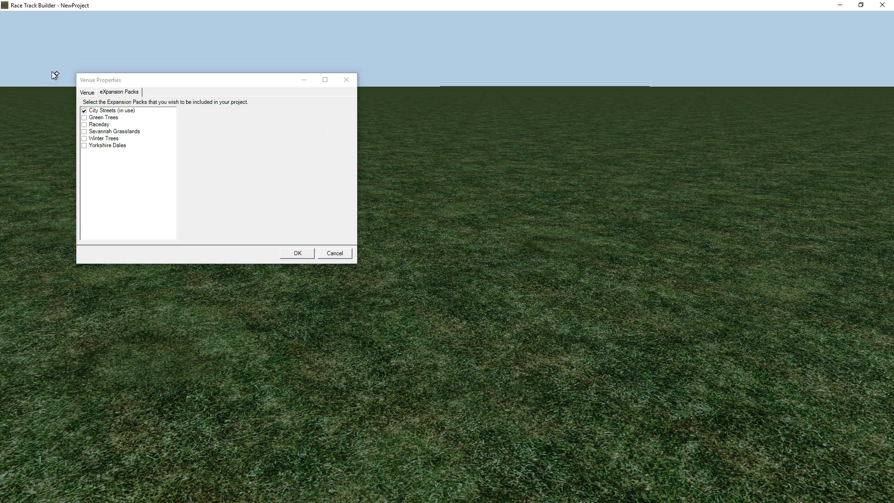
left_click(99, 134)
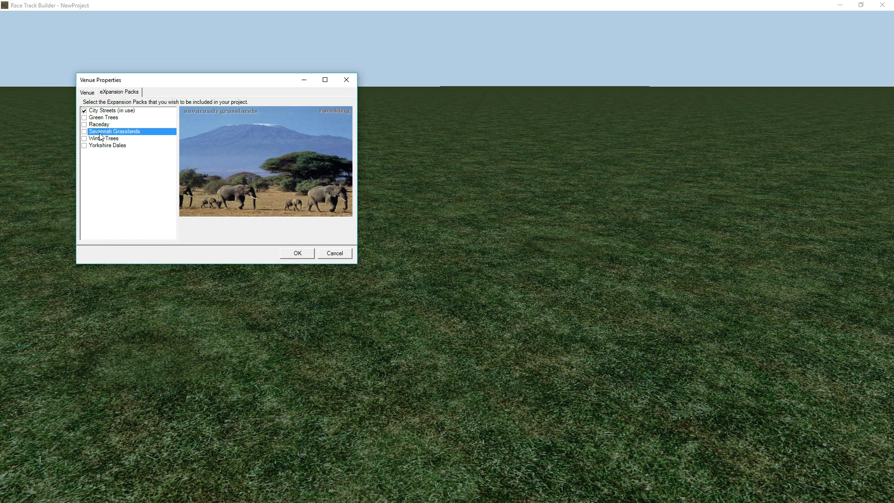
left_click(297, 253)
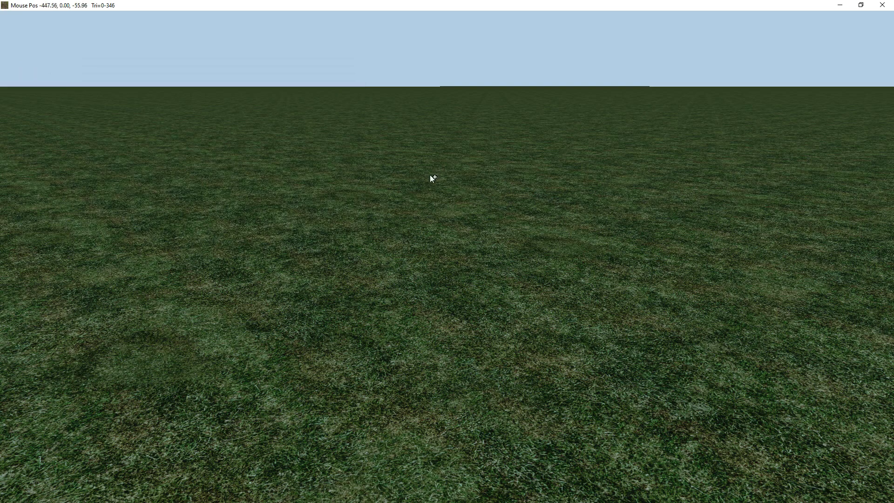
Tilt the view toward the ground and switch the object list to the Misc category
left_click_drag(428, 189, 397, 224)
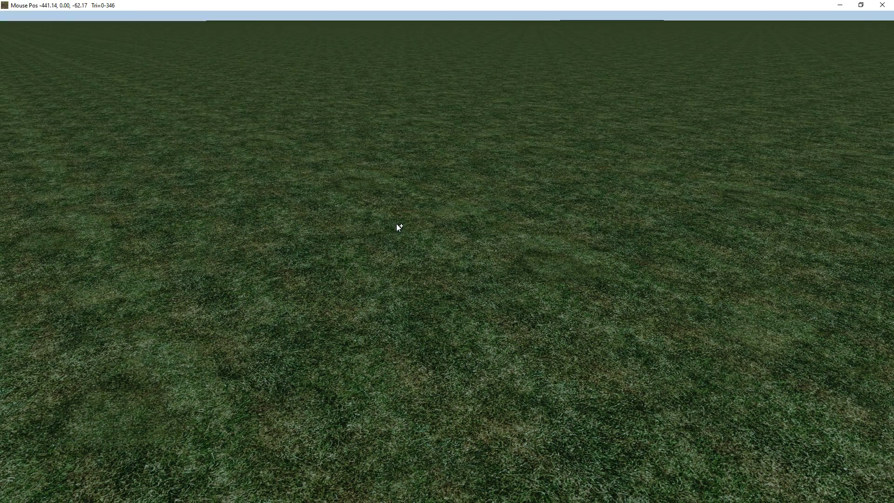
mouse_move(31, 19)
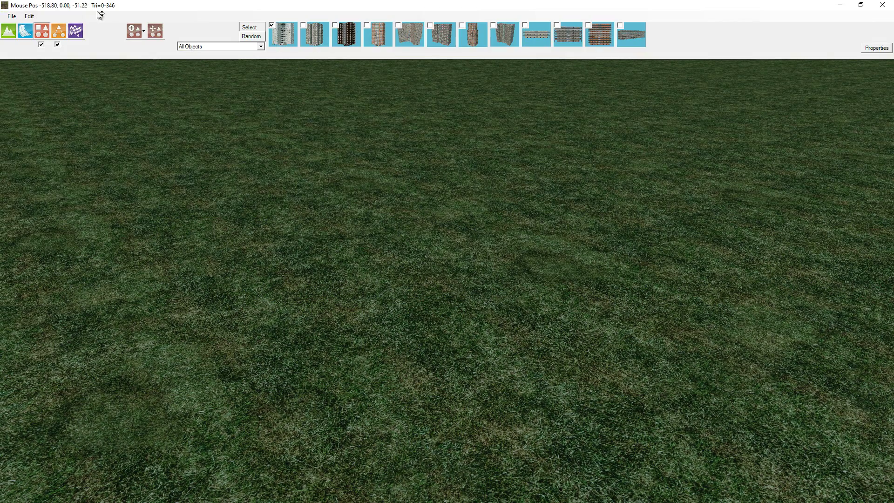
left_click(200, 47)
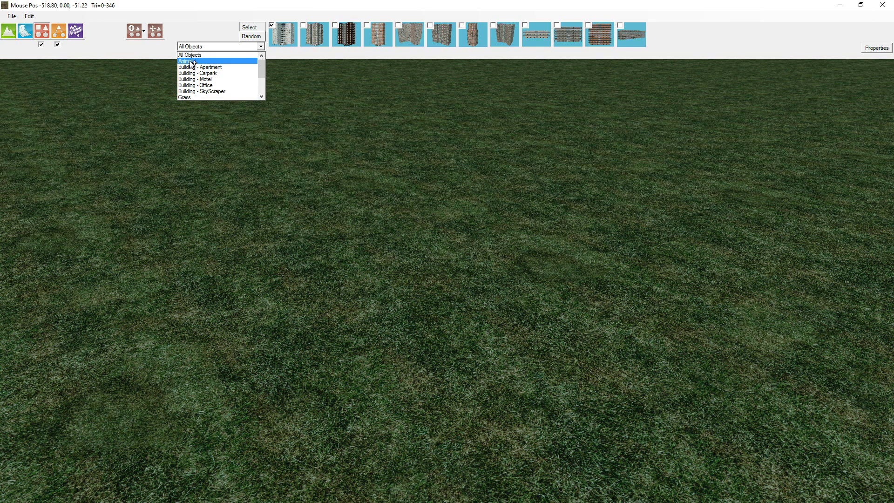
scroll(205, 86, "down", 2)
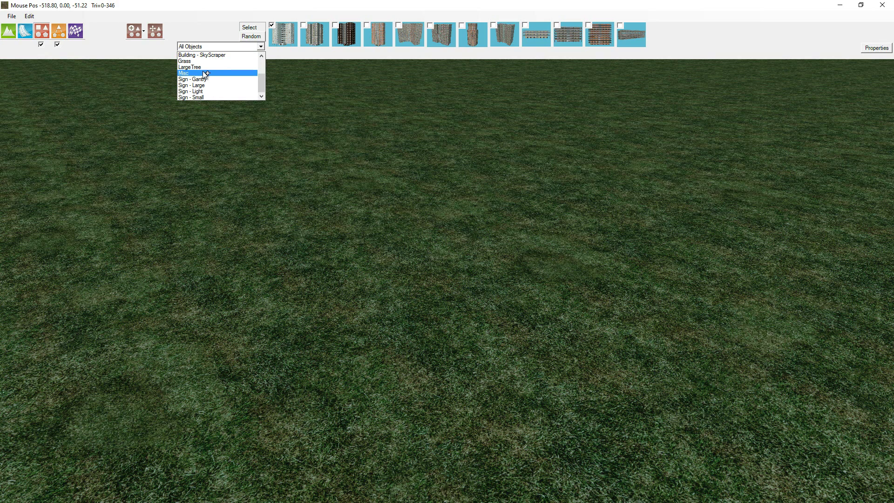
left_click(205, 73)
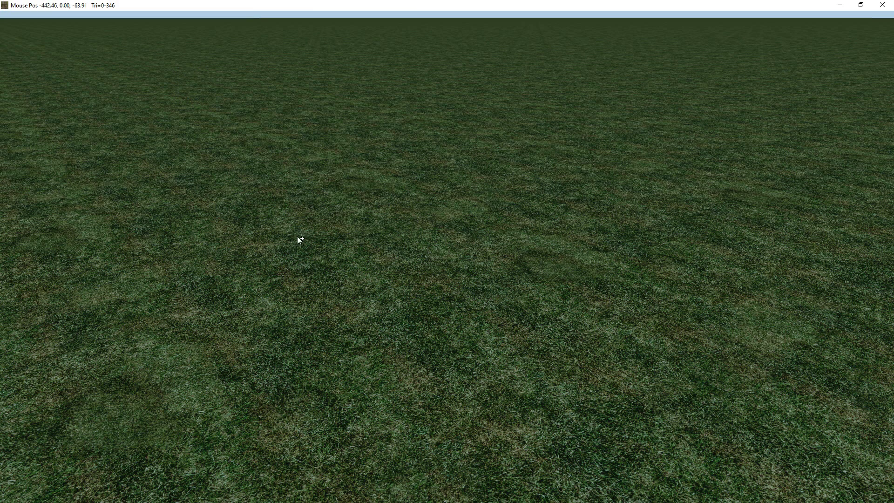
Place four grass clumps in a row, including a dried tuft and an X-shaped dried clump
left_click(348, 277)
left_click(419, 279)
left_click(503, 282)
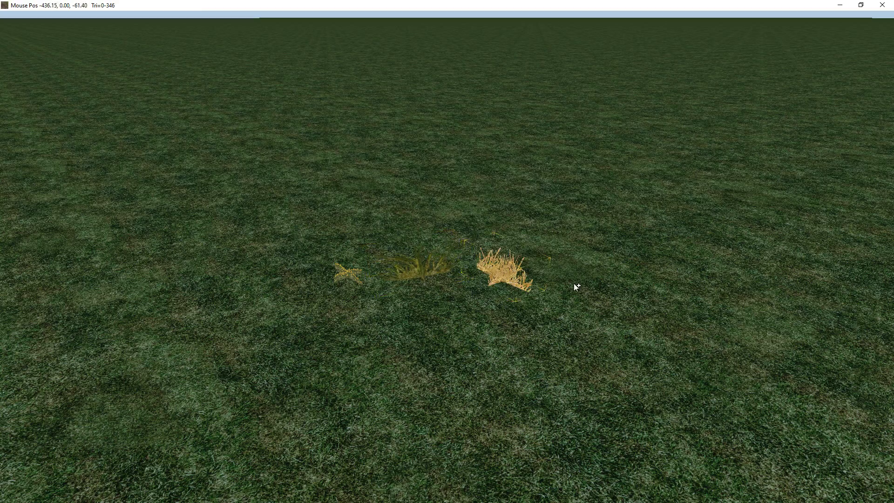
left_click(594, 288)
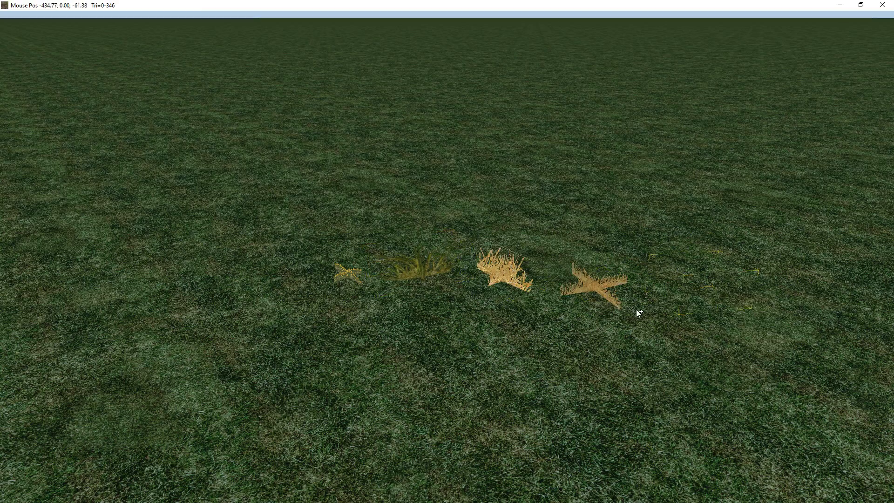
right_click_drag(637, 309, 260, 154)
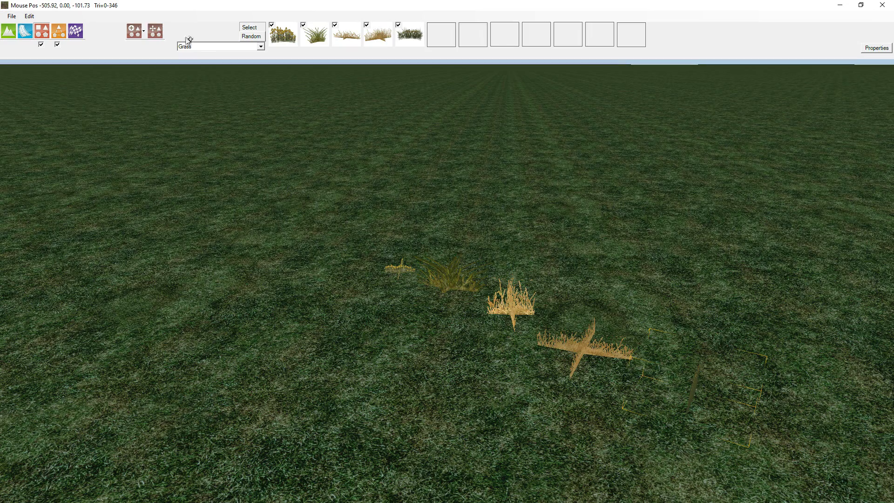
Plant three trees from the LargeTree category on the ground beyond the grass clumps
left_click(208, 50)
left_click(208, 60)
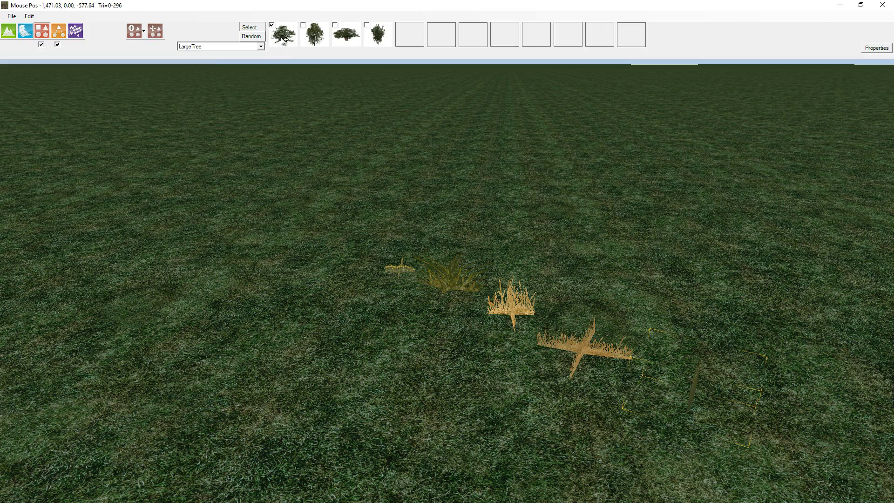
left_click(387, 181)
left_click(475, 198)
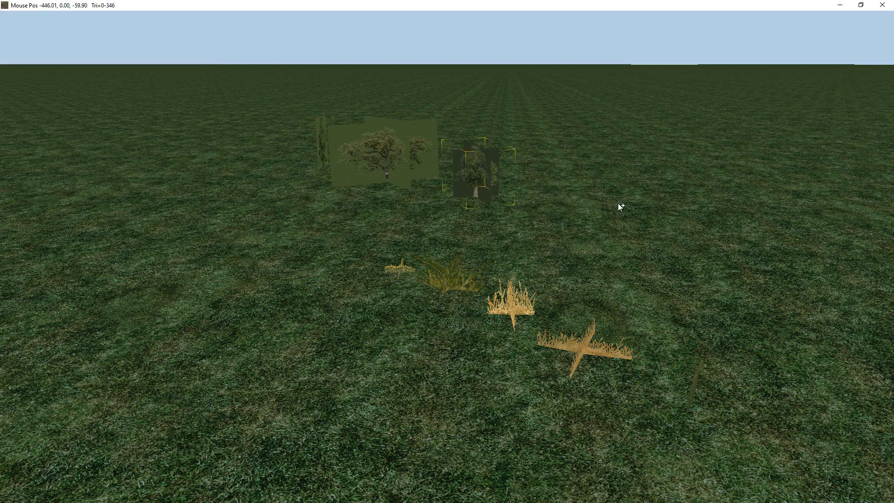
left_click(605, 210)
middle_click_drag(599, 208, 486, 152)
middle_click_drag(580, 215, 542, 221)
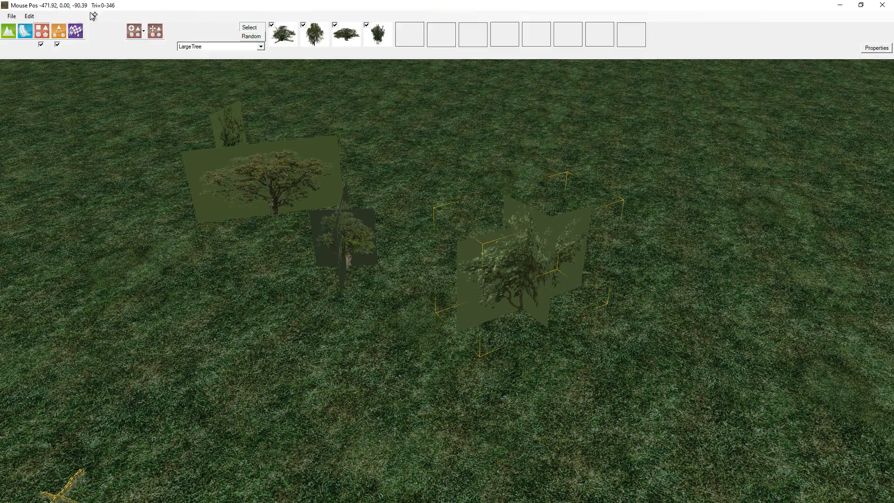
Set the Tree02 material's transparency to AlphaTest and apply it
left_click(29, 15)
left_click(56, 54)
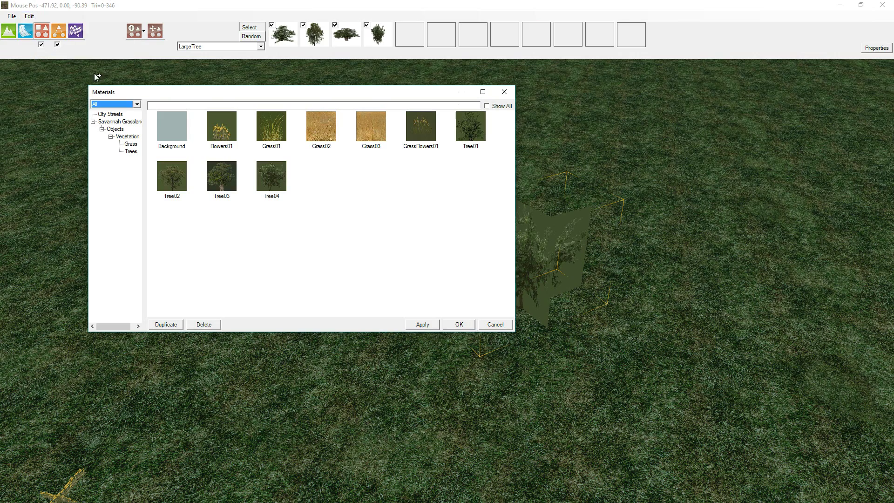
left_click(172, 174)
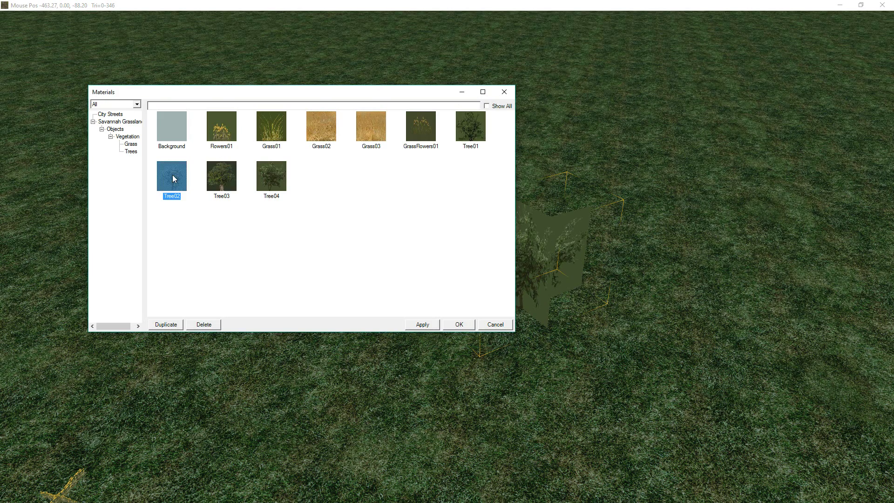
left_click(219, 216)
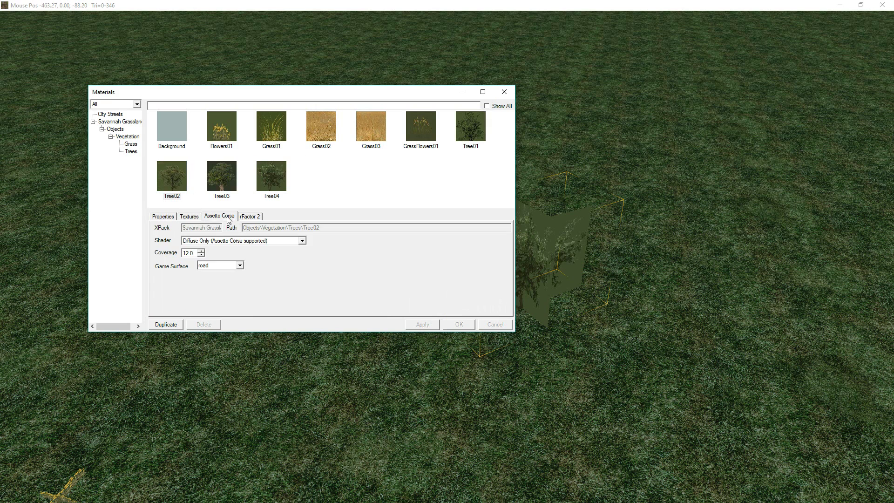
left_click(207, 267)
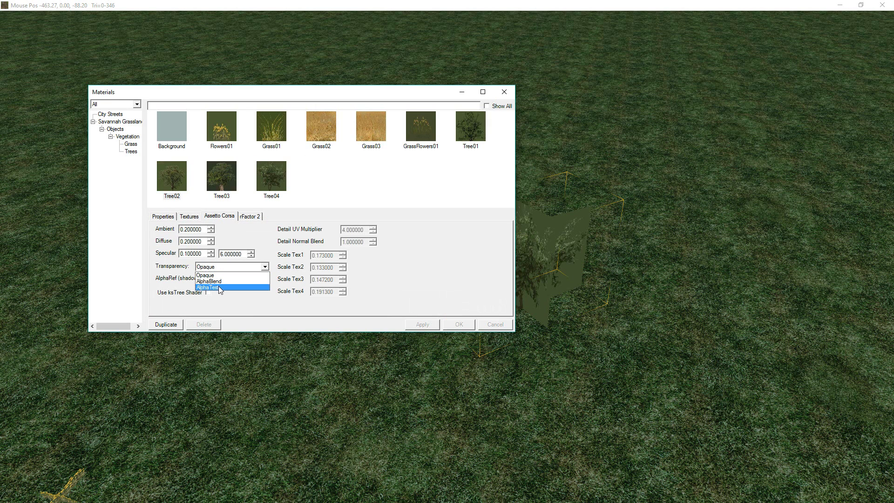
left_click(219, 286)
left_click(423, 325)
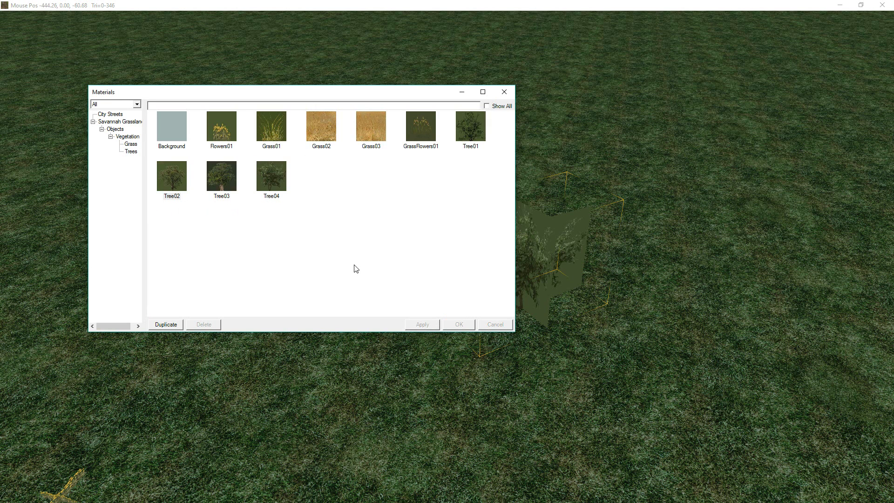
Switch the Tree03 and Tree04 materials to AlphaTest transparency, applying each change
left_click(220, 184)
left_click(264, 267)
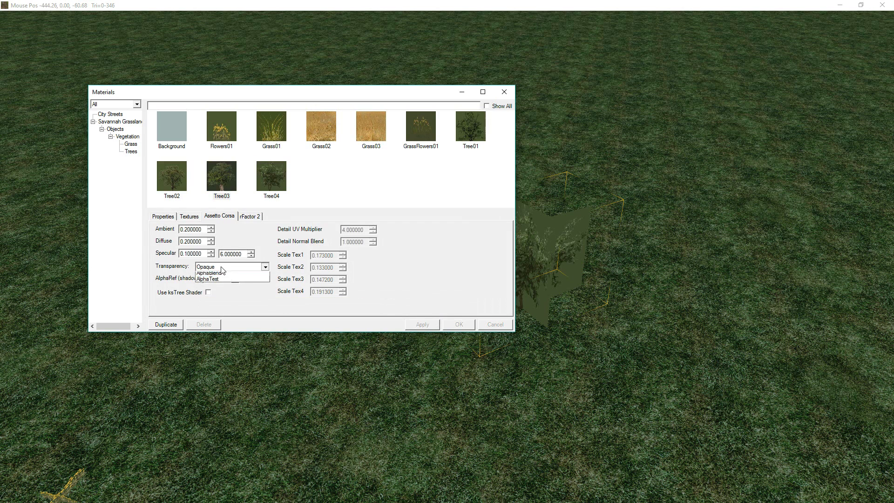
left_click(218, 286)
left_click(422, 324)
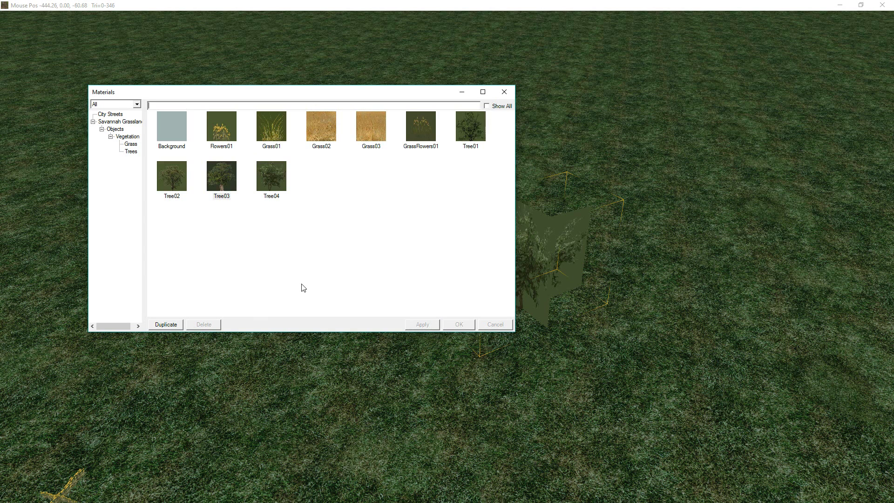
left_click(276, 174)
left_click(210, 268)
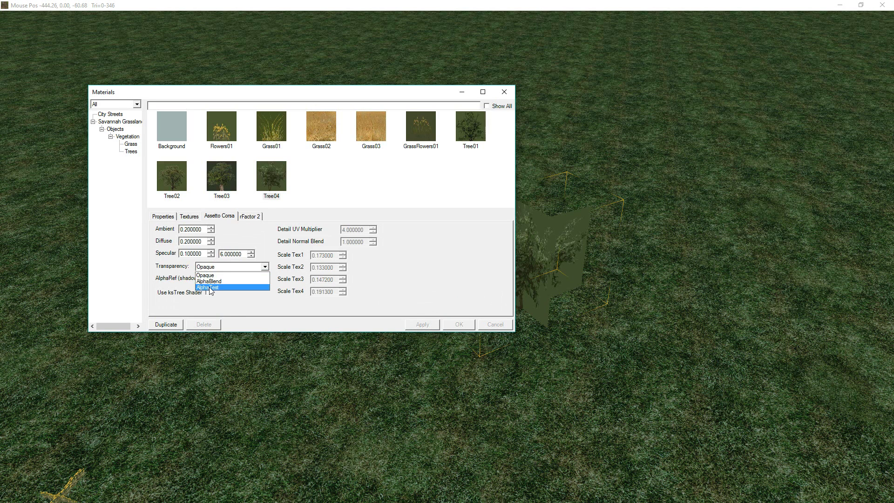
left_click(212, 288)
left_click(422, 325)
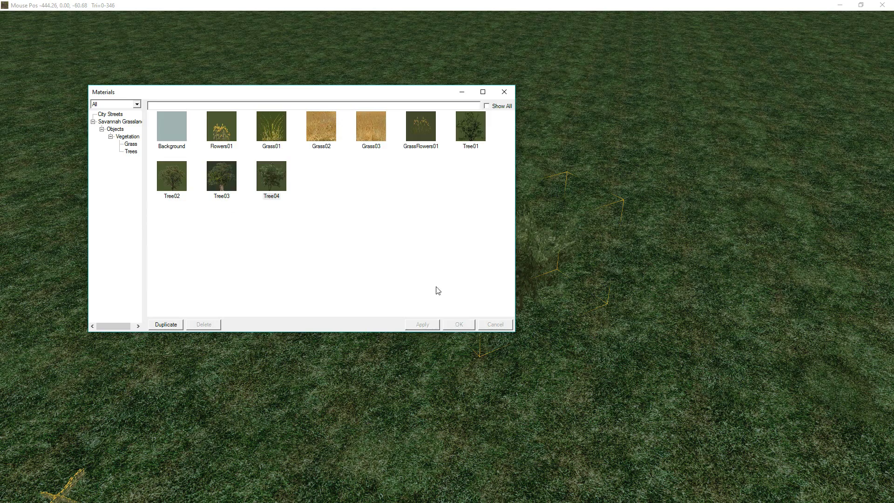
Close the materials list and orbit down among the trees to check them
left_click(504, 91)
right_click_drag(502, 281, 433, 211)
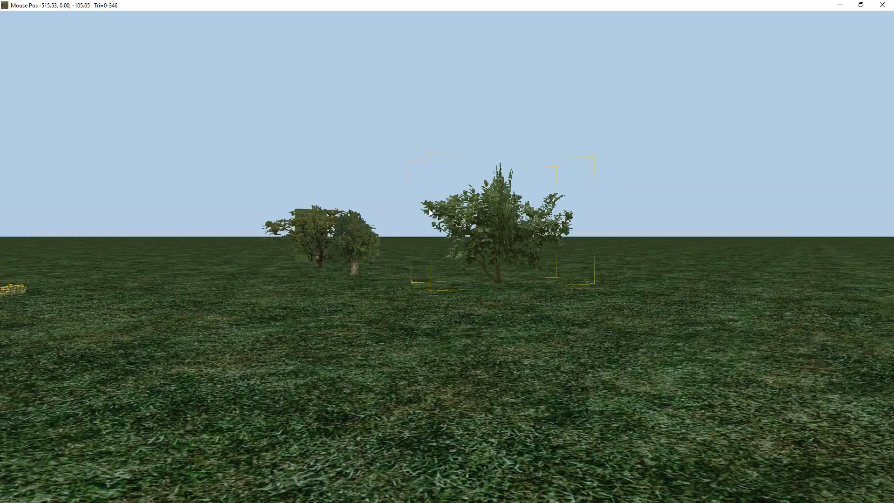
scroll(432, 211, "down", 5)
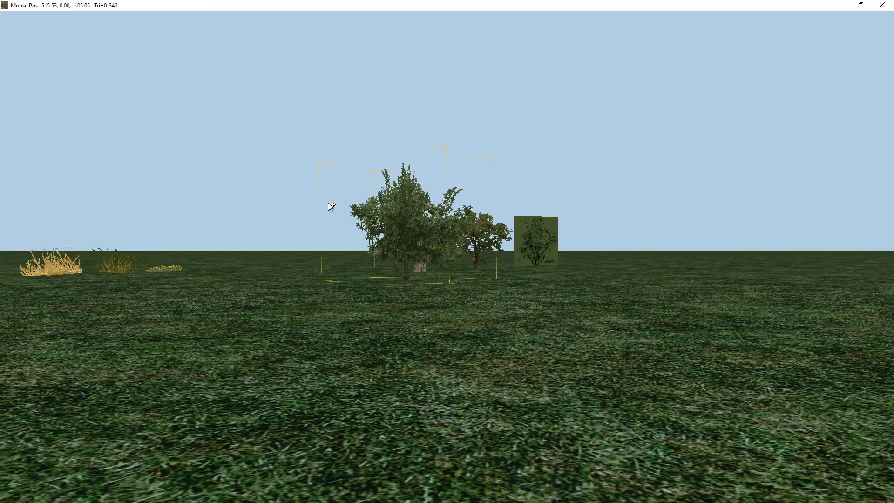
right_click_drag(331, 206, 343, 235)
scroll(409, 257, "down", 3)
In XPacker, set the Branches and ComplexTree01_mat0 materials to AlphaTest and save each
key("alt+Tab")
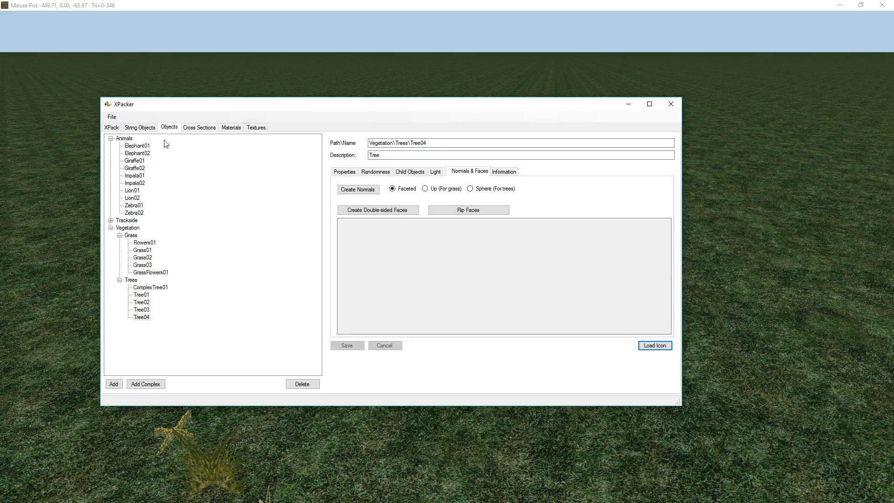
left_click(239, 128)
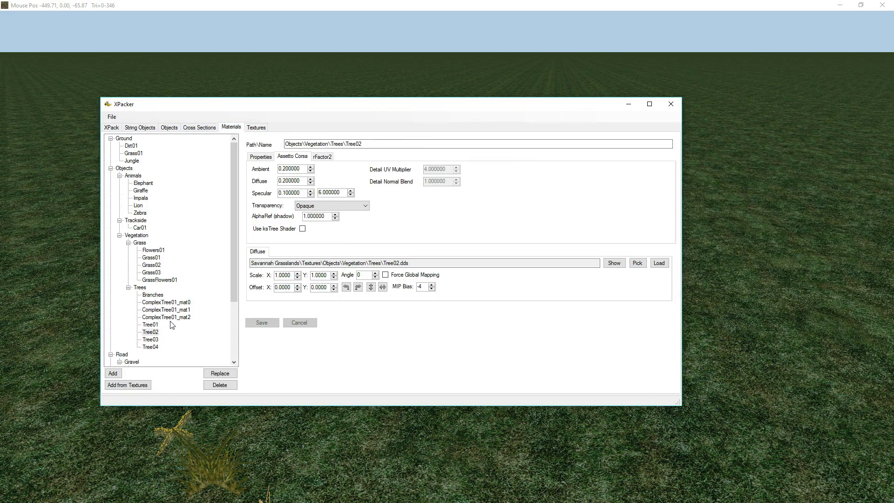
left_click(153, 295)
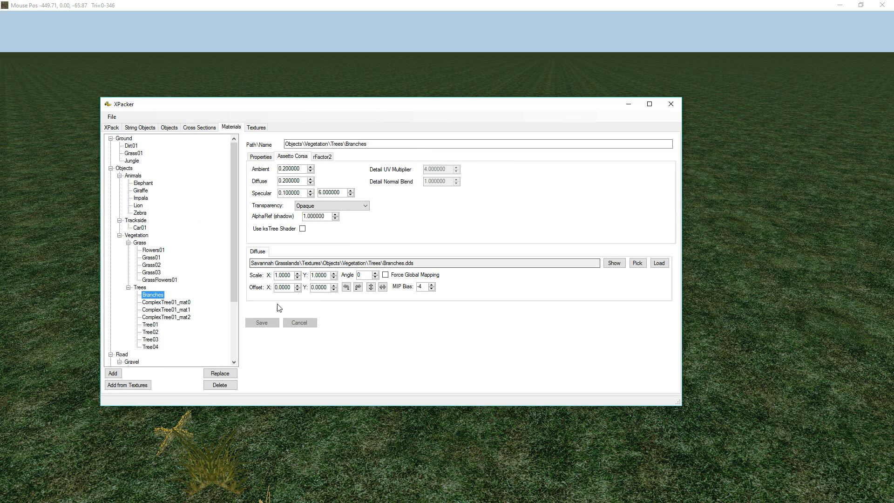
left_click(331, 206)
left_click(311, 224)
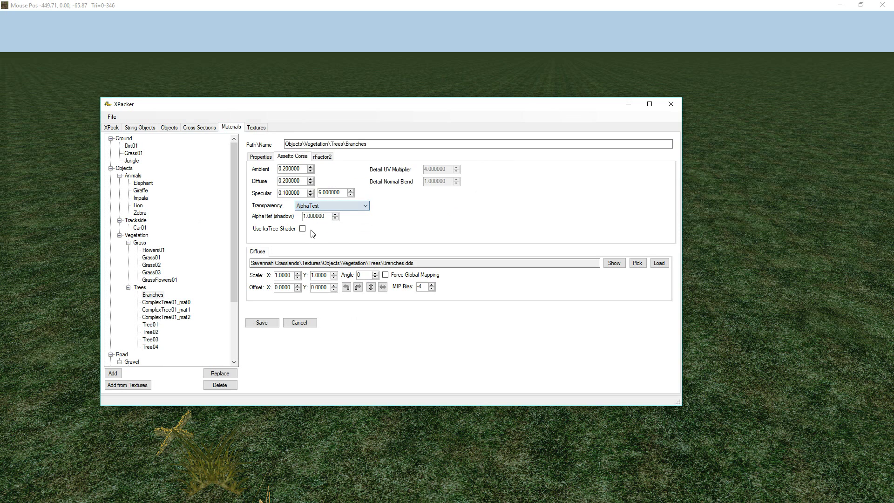
left_click(265, 323)
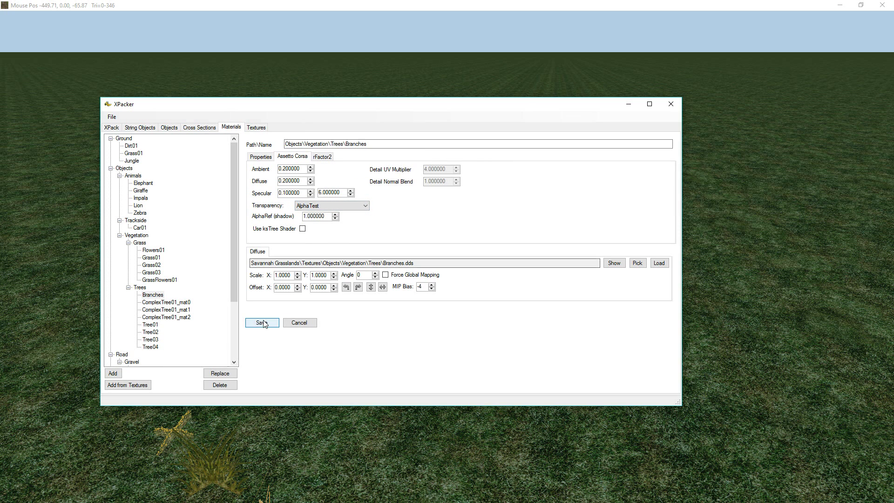
left_click(160, 302)
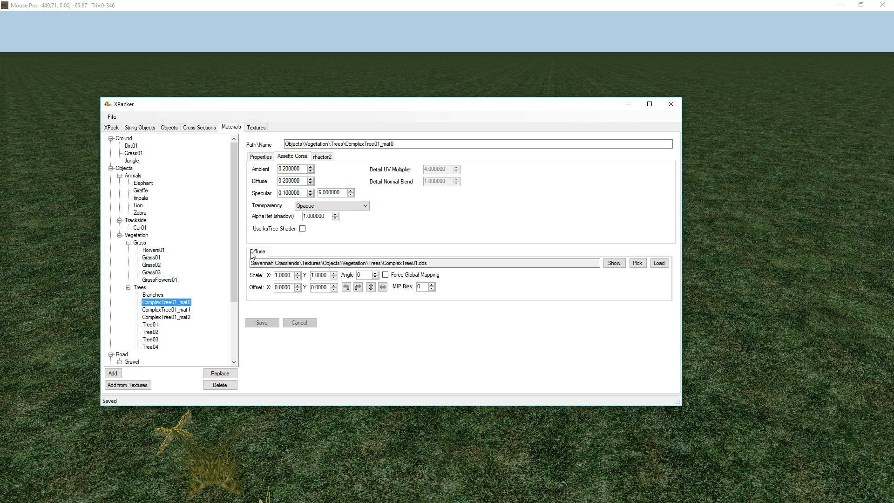
left_click(303, 205)
left_click(308, 227)
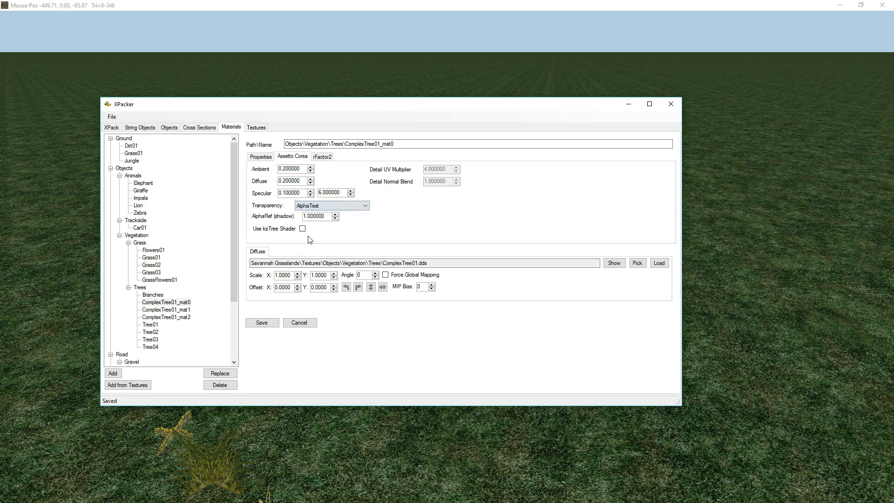
left_click(274, 324)
Set ComplexTree01_mat1, ComplexTree01_mat2 and Tree01 to AlphaTest transparency, saving each
left_click(177, 311)
left_click(316, 206)
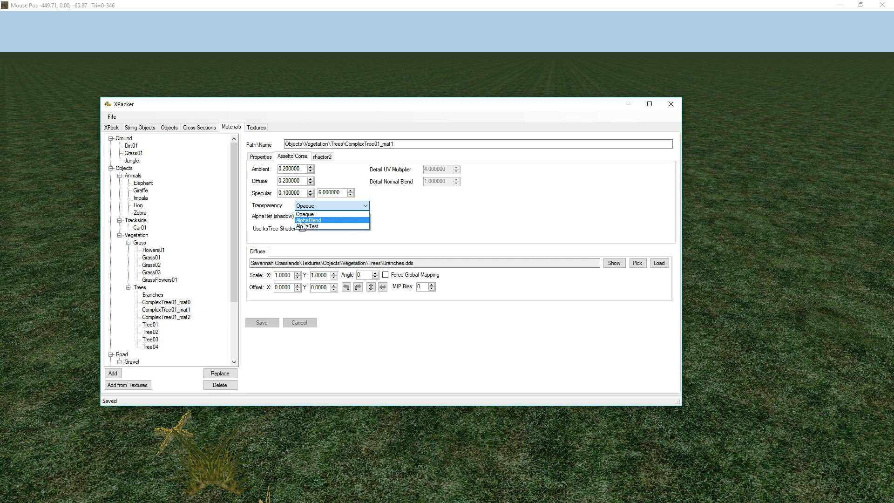
left_click(308, 227)
left_click(262, 324)
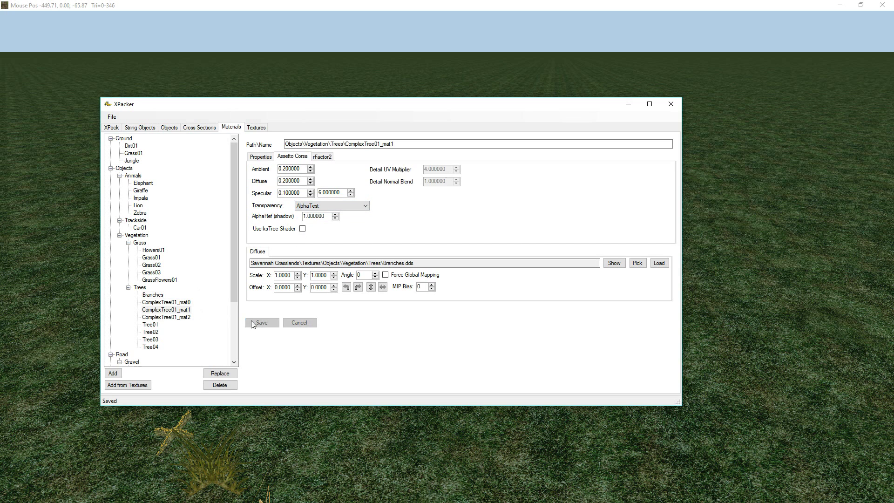
left_click(168, 317)
left_click(326, 206)
left_click(308, 227)
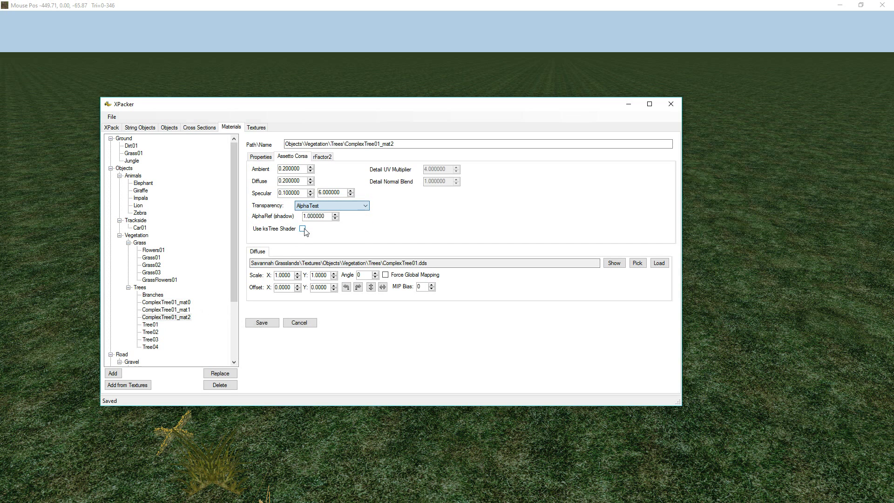
left_click(261, 322)
left_click(151, 324)
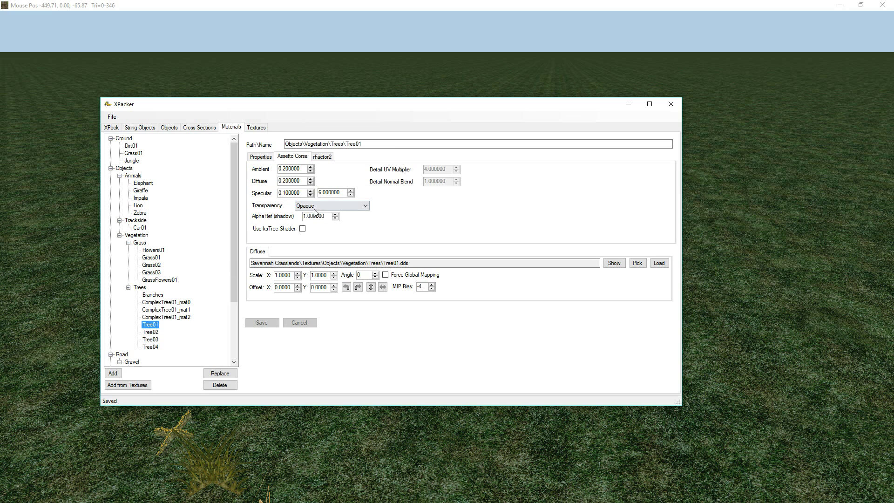
left_click(314, 206)
left_click(308, 225)
left_click(253, 322)
Set Tree02, Tree03 and Tree04 to AlphaTest transparency, saving each
left_click(152, 332)
left_click(323, 206)
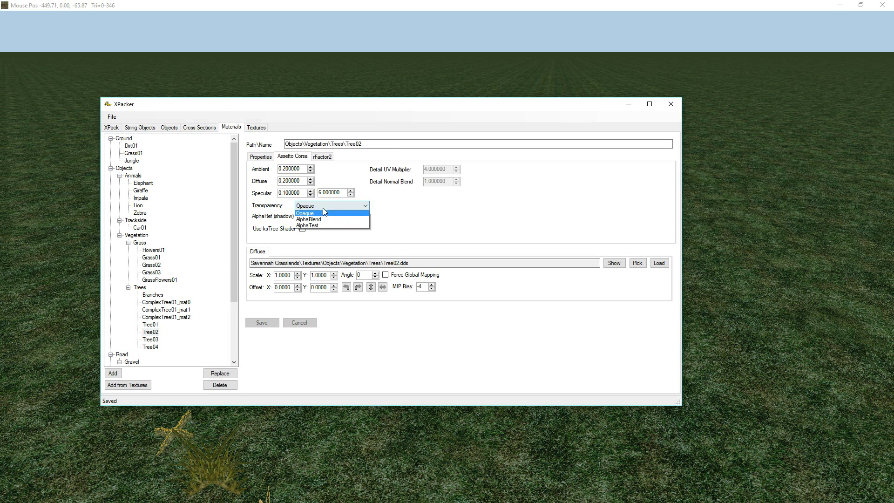
left_click(311, 226)
left_click(256, 322)
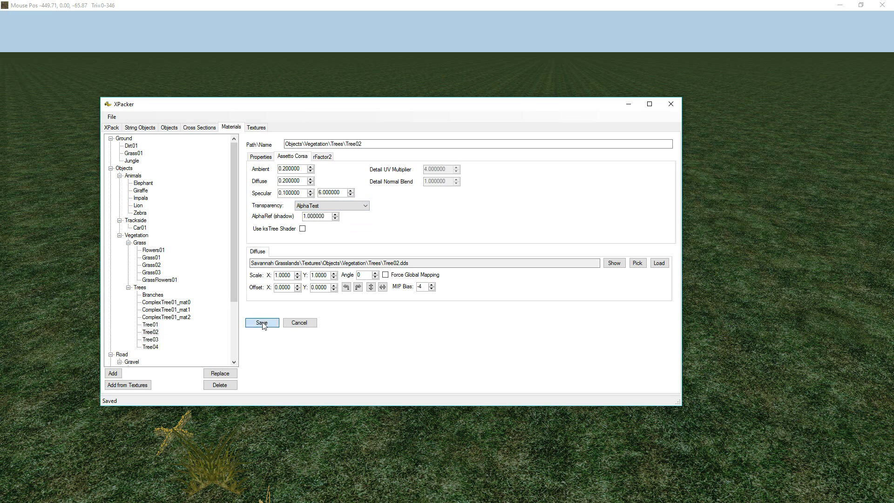
left_click(152, 340)
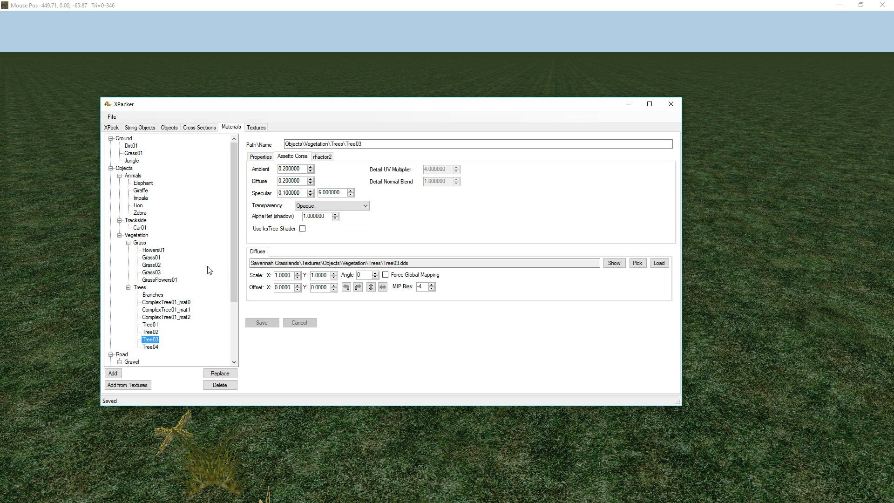
left_click(320, 208)
left_click(312, 227)
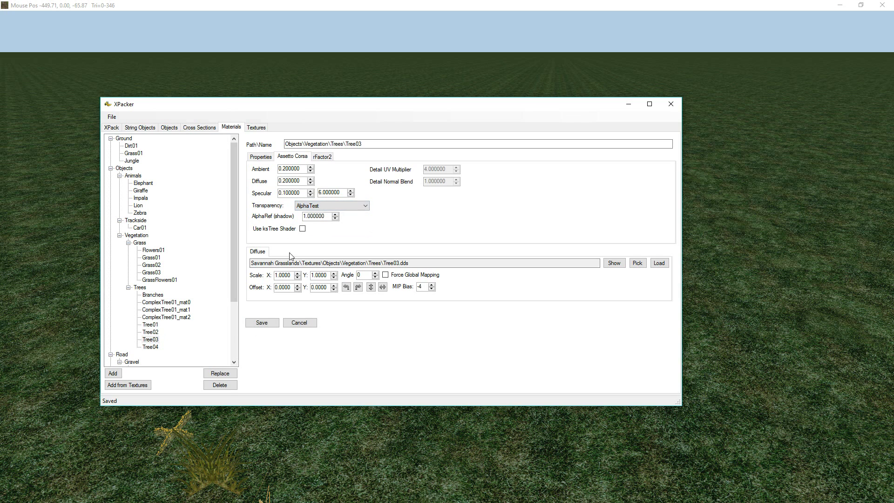
left_click(262, 325)
left_click(152, 347)
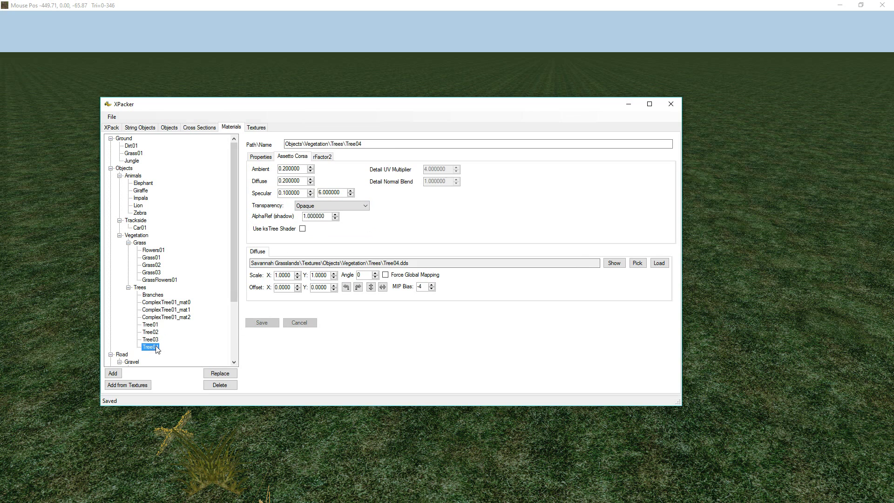
left_click(313, 208)
left_click(311, 226)
left_click(258, 326)
Review the animal objects' groups, confirming Impala02 uses the group Animal
left_click(169, 128)
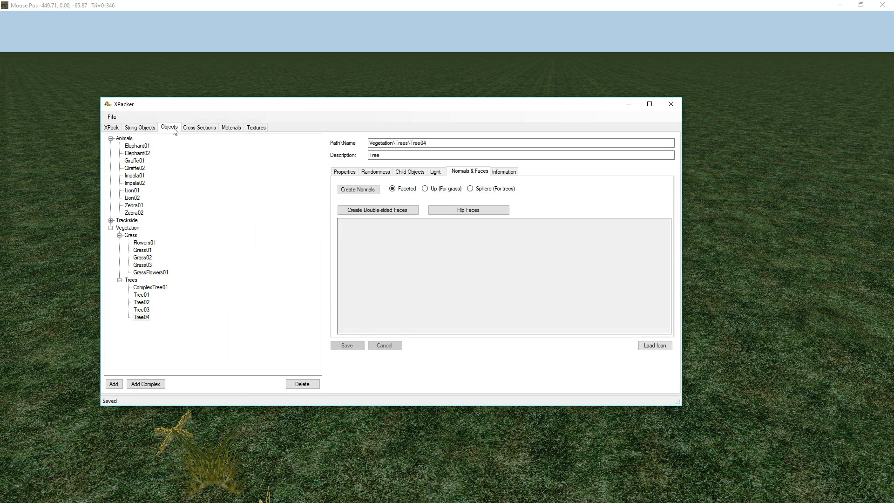
left_click(139, 146)
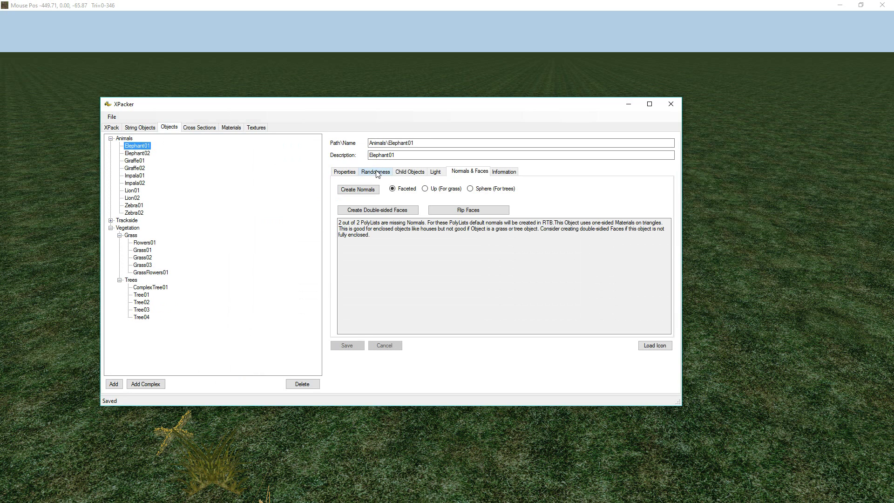
left_click(347, 174)
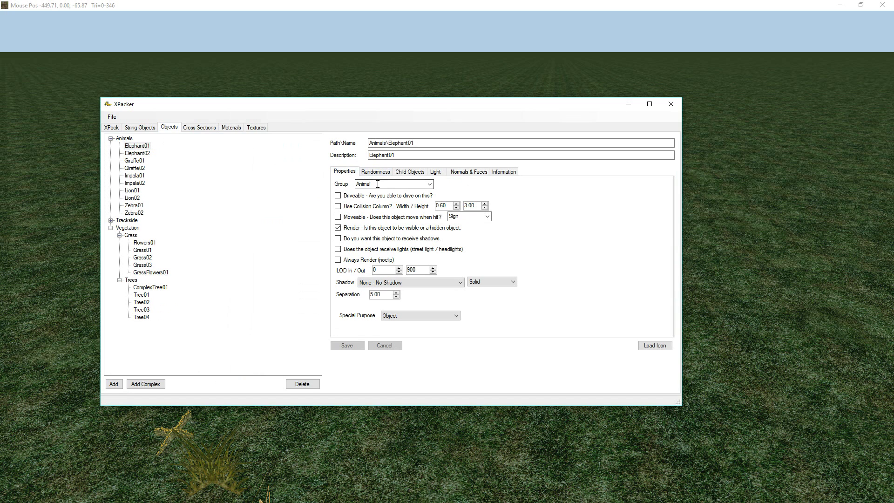
left_click(143, 153)
key("Down")
key("Down")
key("Down")
key("Down")
key("Down")
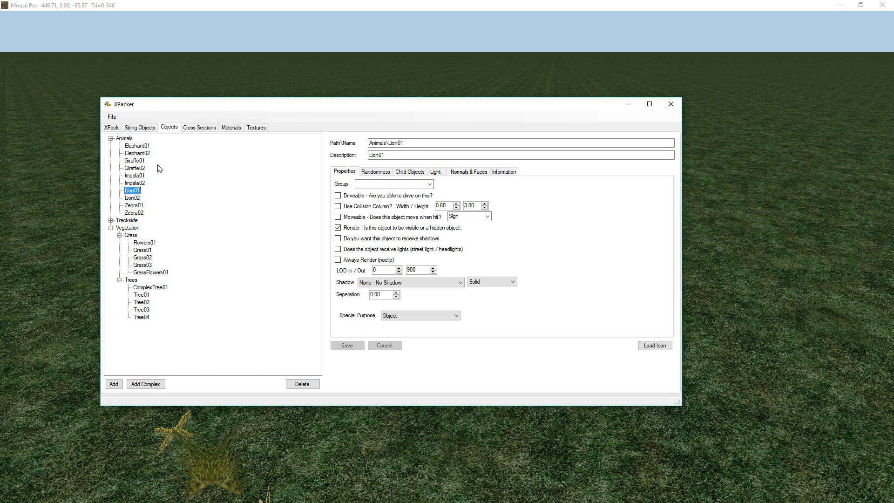
left_click(140, 183)
left_click(359, 183)
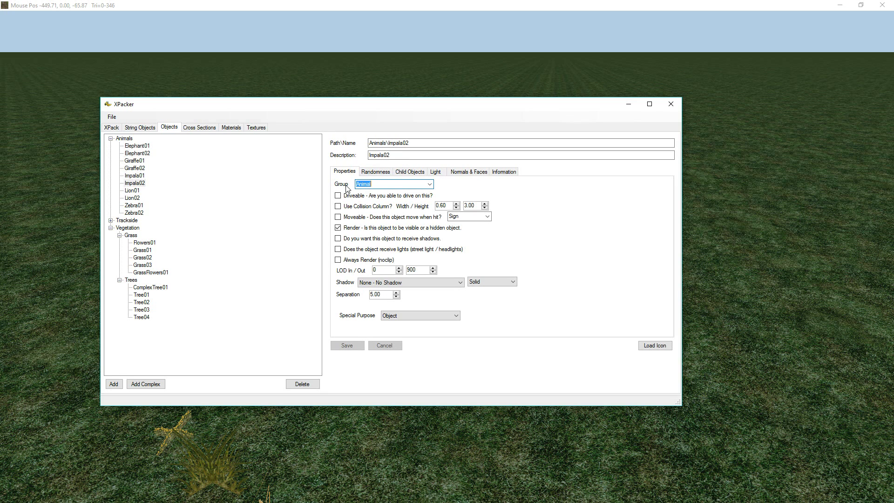
Enter Animal as the group for Lion01 and Lion02, save both, then check the Zebras
left_click(132, 191)
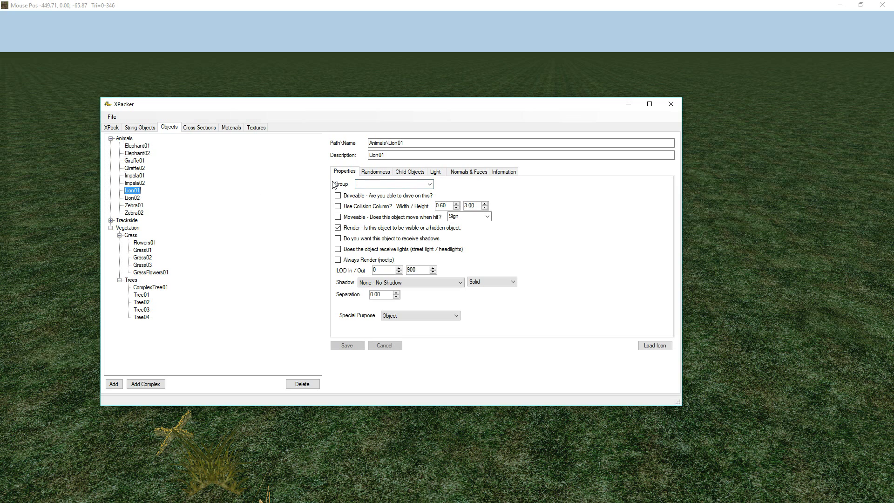
left_click(367, 183)
type("Animal")
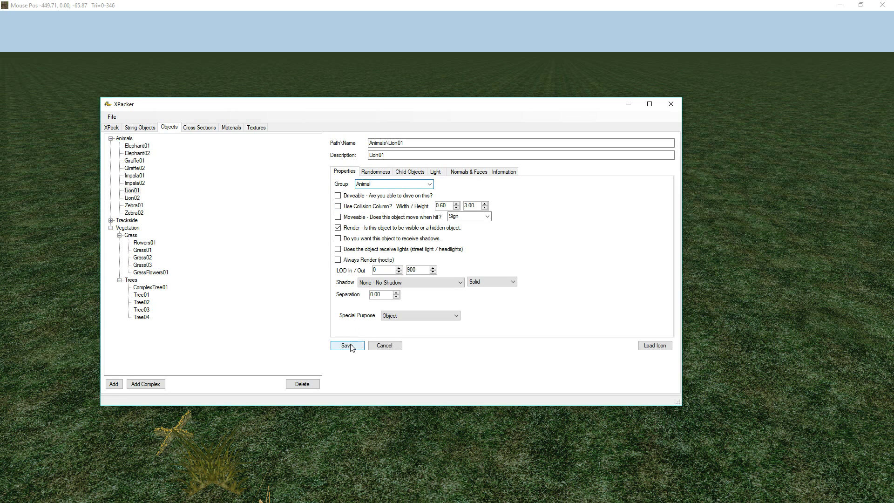
left_click(347, 345)
left_click(132, 197)
left_click(368, 184)
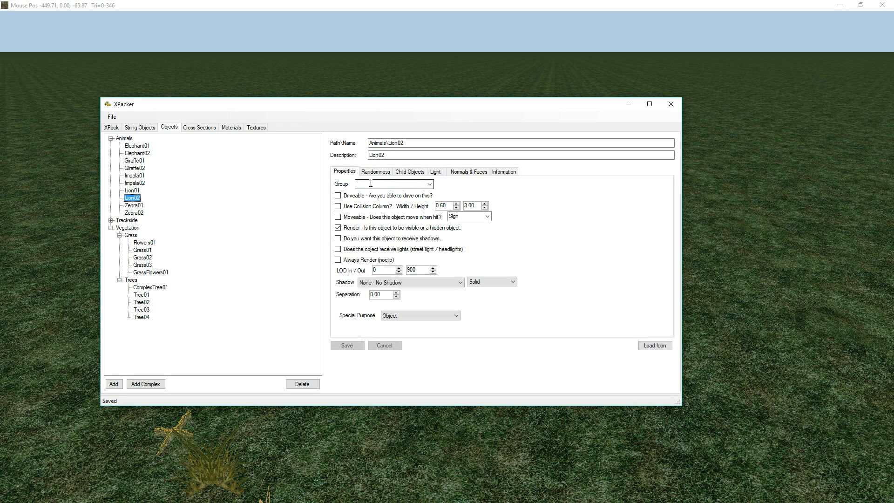
type("Animal")
left_click(346, 346)
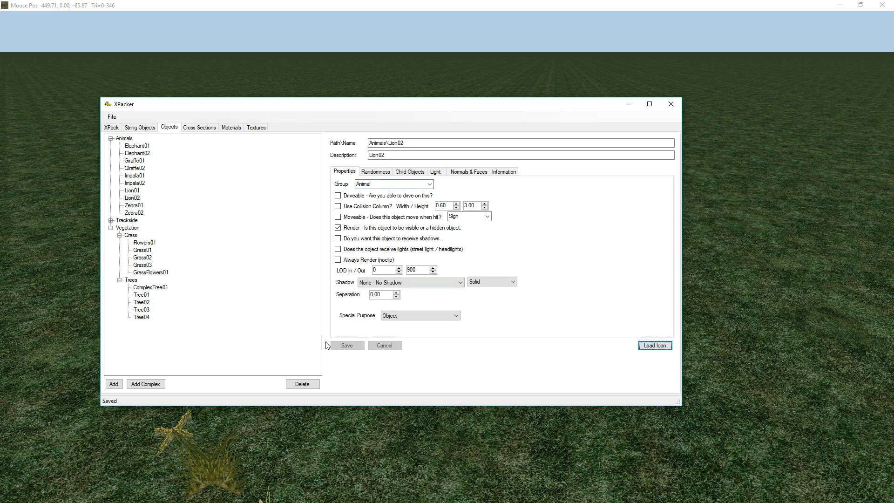
left_click(135, 207)
left_click(139, 213)
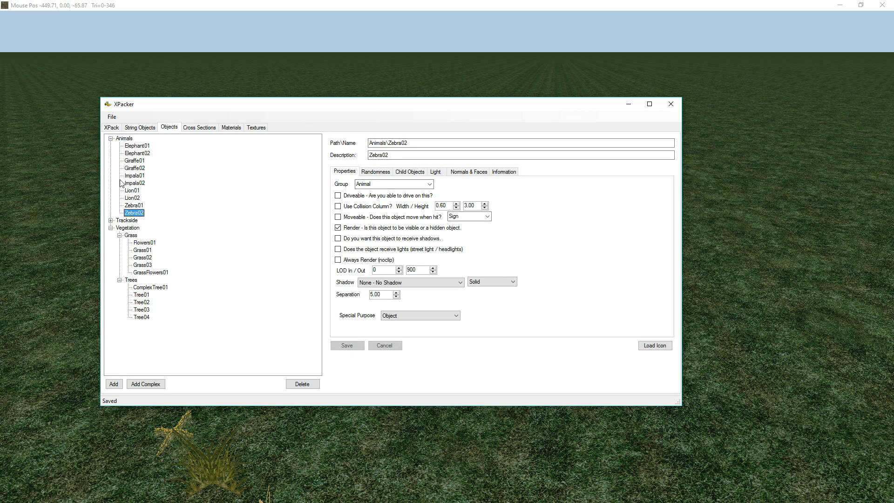
Package the Savannah Grasslands XPack as a zip for RTB
left_click(112, 117)
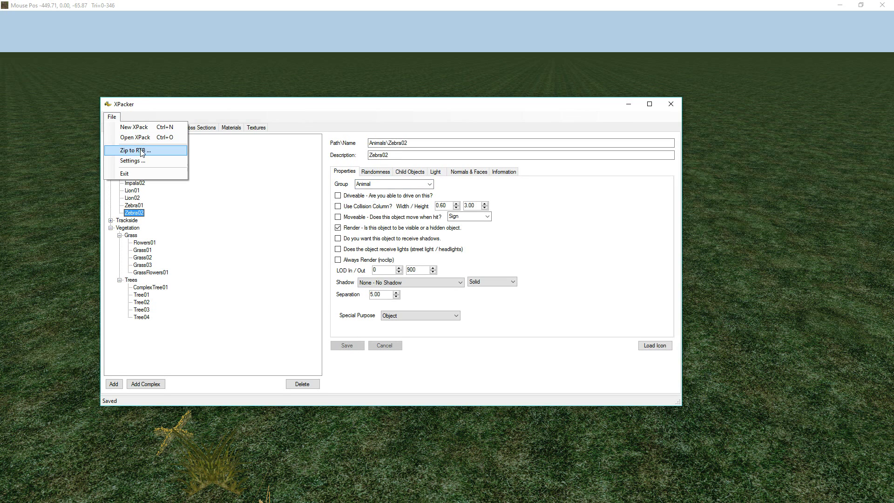
left_click(135, 151)
left_click(480, 293)
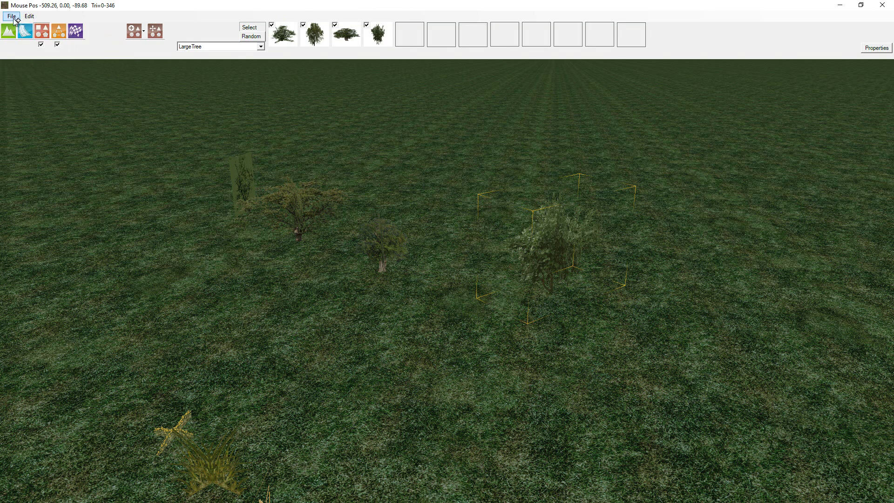
Create a new NewProject venue in Race Track Builder, overwriting the existing one
left_click(11, 16)
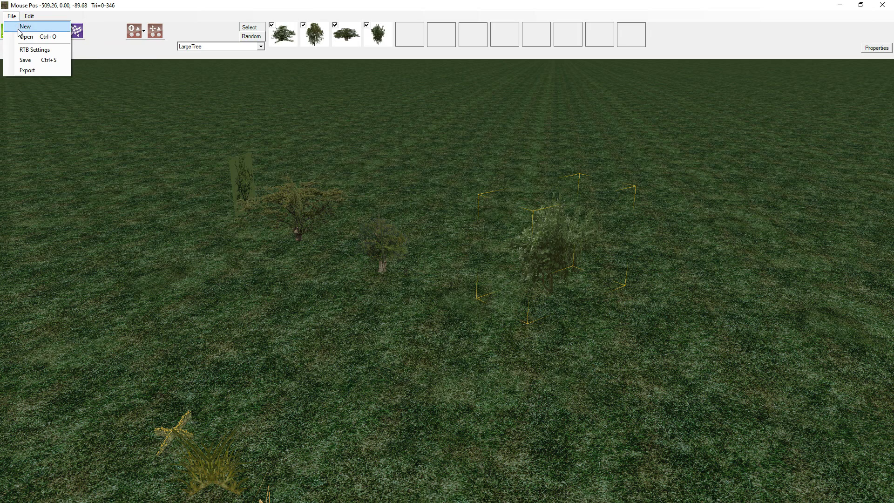
left_click(21, 33)
left_click(561, 386)
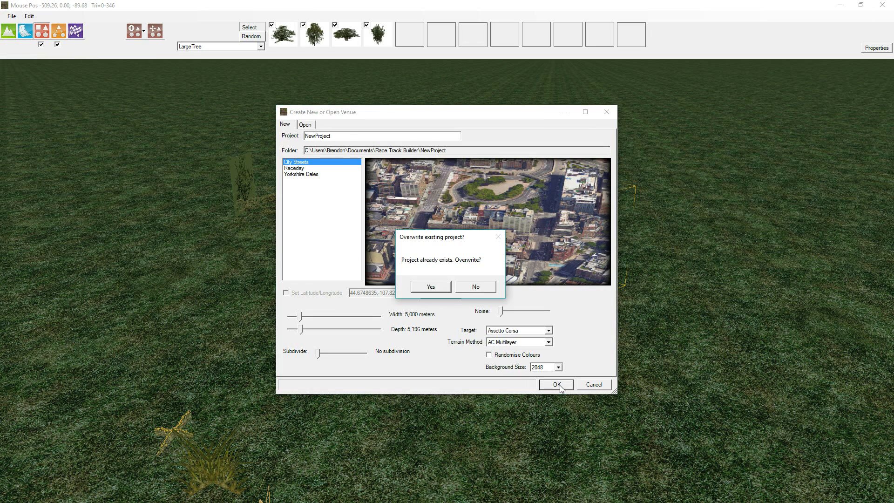
left_click(431, 287)
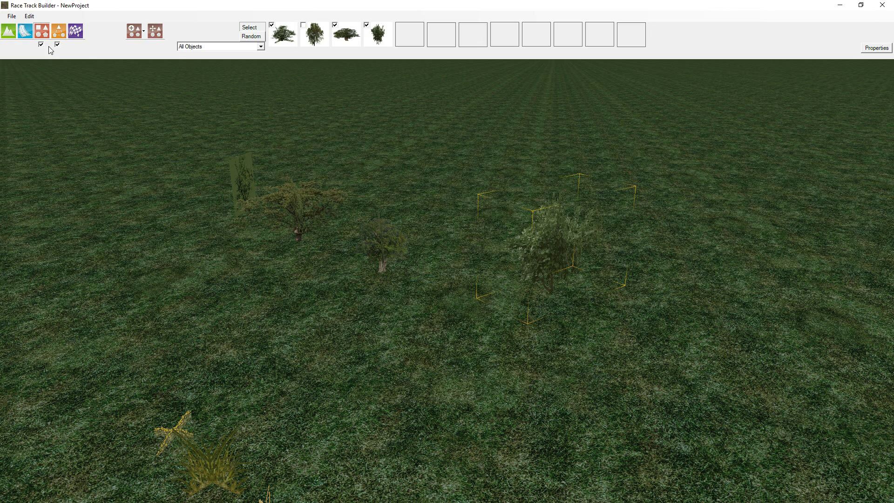
Add the Savannah Grasslands expansion pack to the venue and filter objects to the Animal category
left_click(29, 16)
left_click(46, 62)
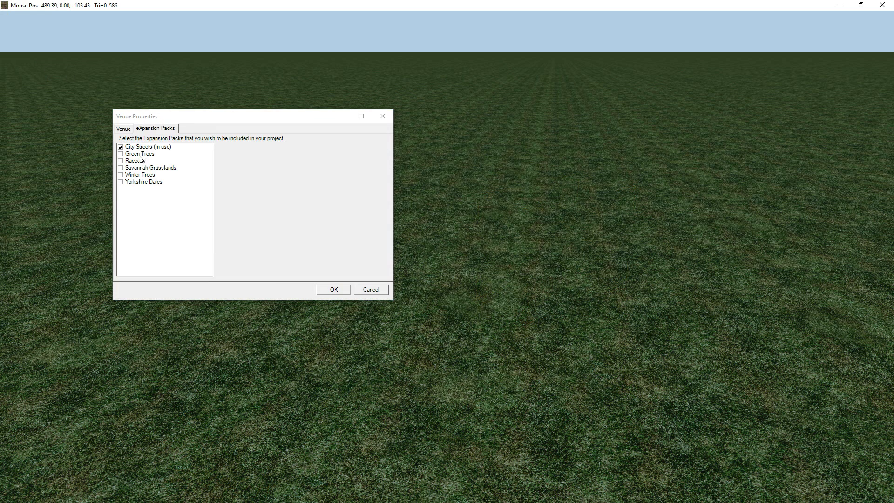
left_click(132, 169)
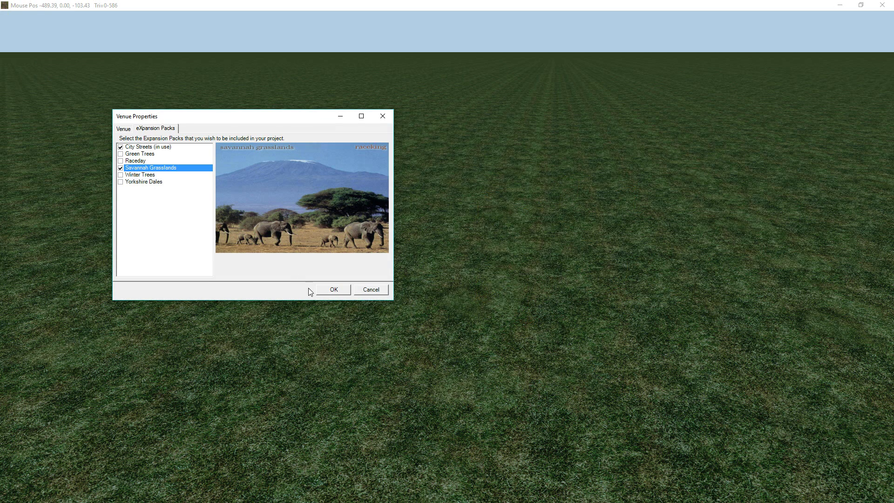
left_click(338, 289)
left_click(207, 47)
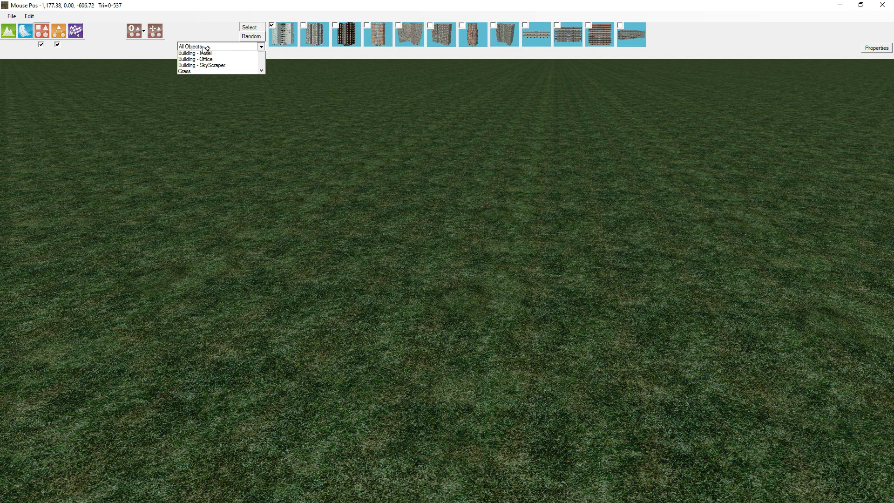
left_click(205, 55)
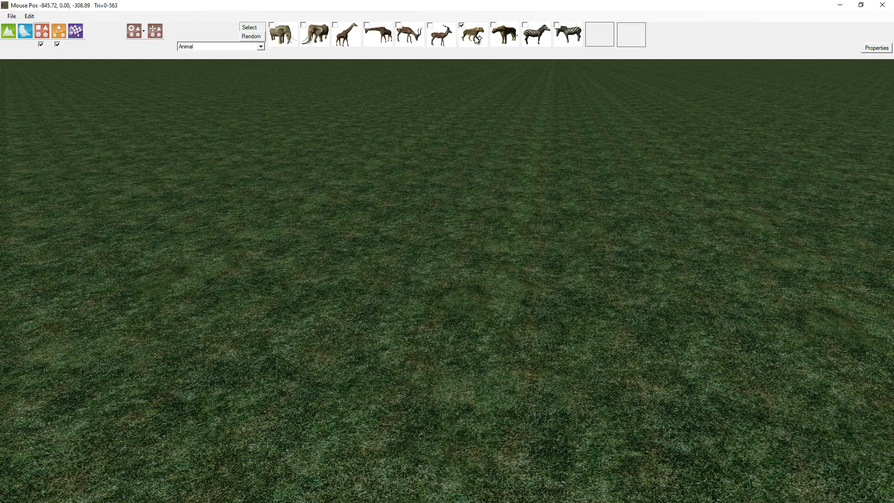
Drop two lions side by side on the grass and orbit around them, then return to XPacker
left_click(419, 225)
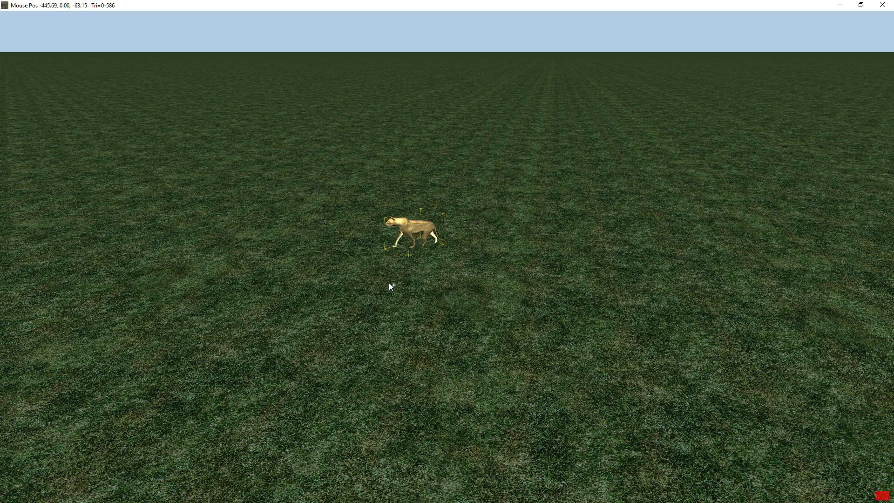
left_click(454, 293)
middle_click_drag(454, 293, 327, 274)
scroll(409, 270, "up", 5)
scroll(406, 273, "down", 8)
scroll(389, 267, "up", 3)
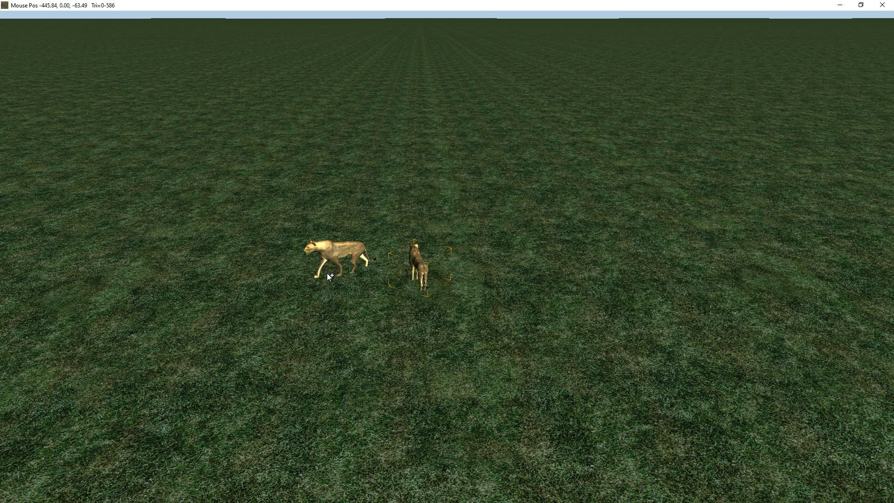
key("alt+Tab")
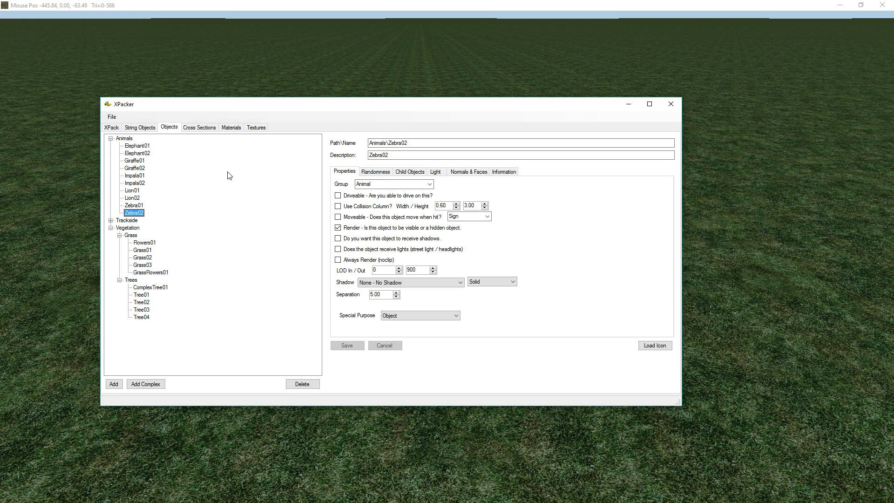
Tick Objects as the RTB Purpose in the Tree04 material's properties
left_click(231, 128)
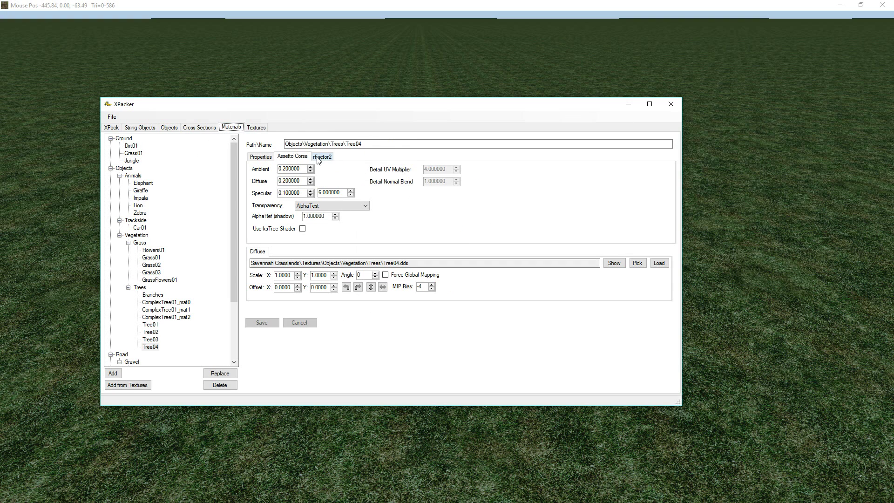
left_click(256, 158)
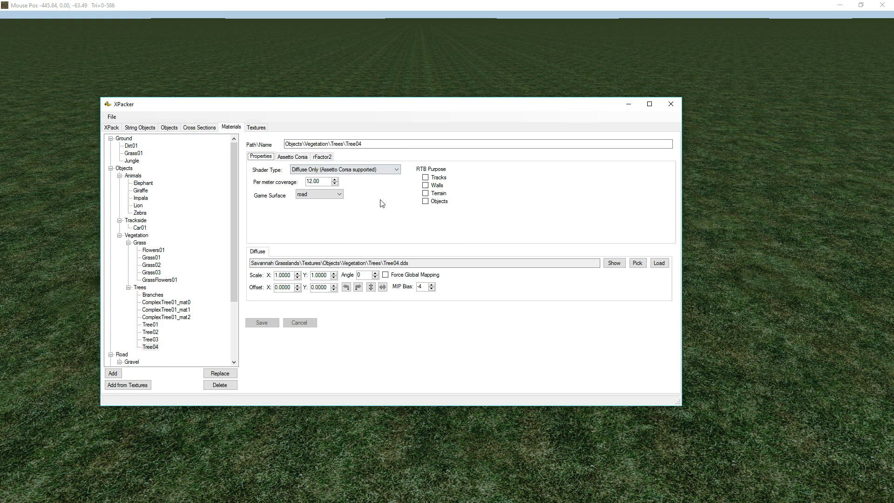
left_click(428, 202)
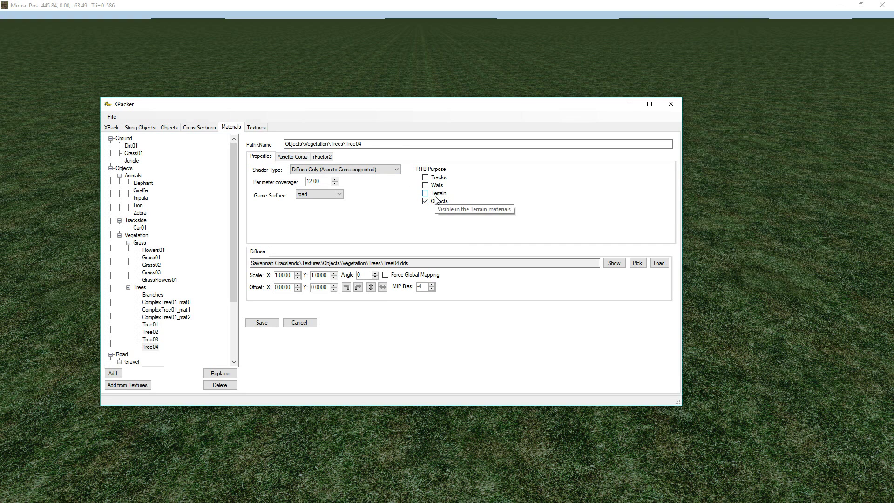
Filter Race Track Builder's materials list to Objects, find none listed, and close it
left_click(29, 16)
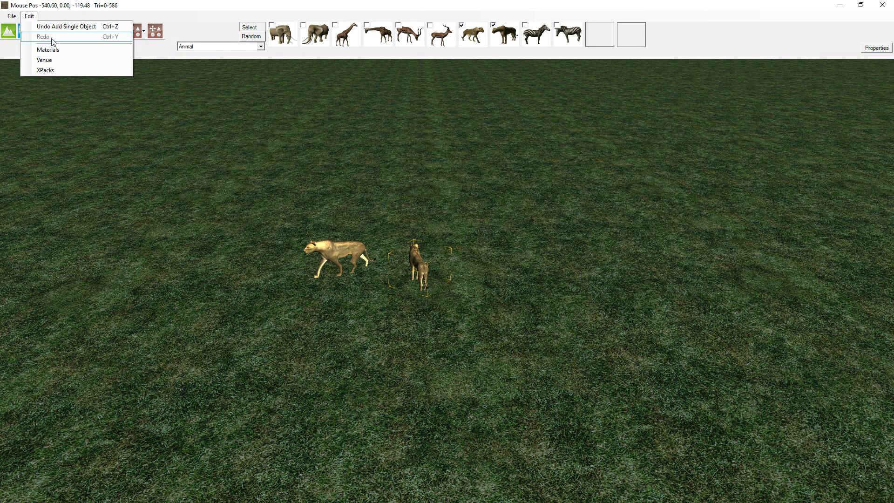
left_click(51, 49)
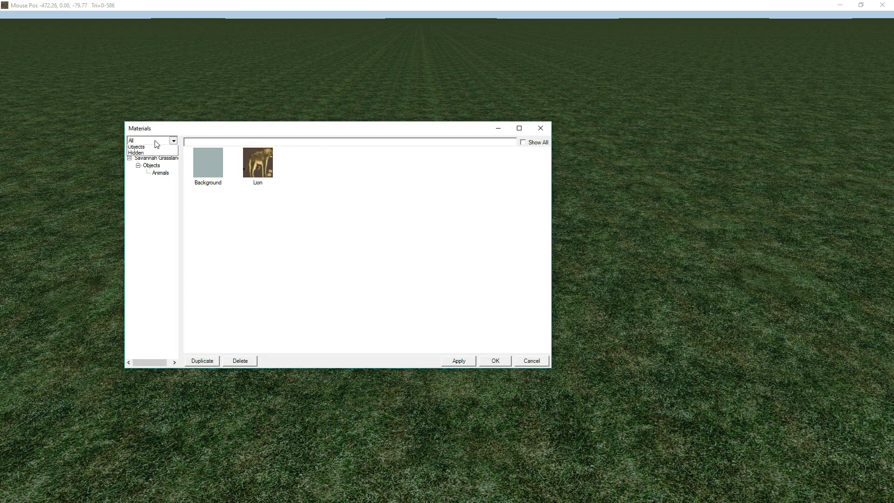
left_click(156, 141)
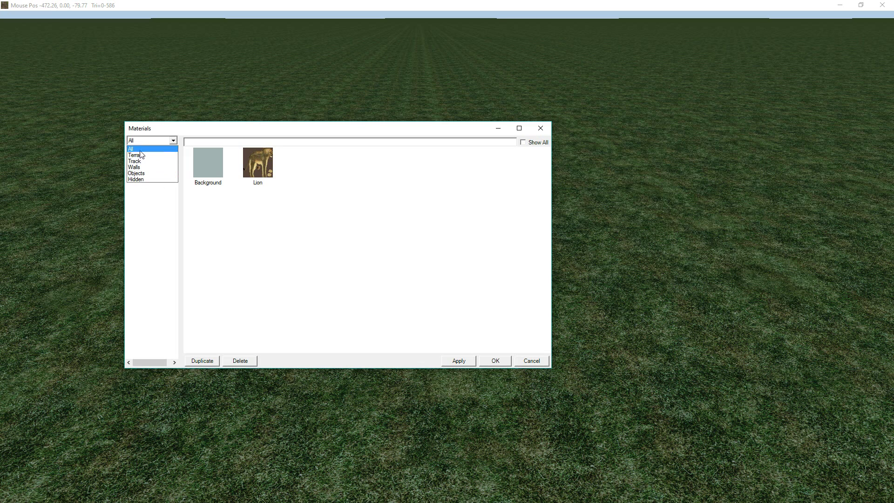
left_click(140, 173)
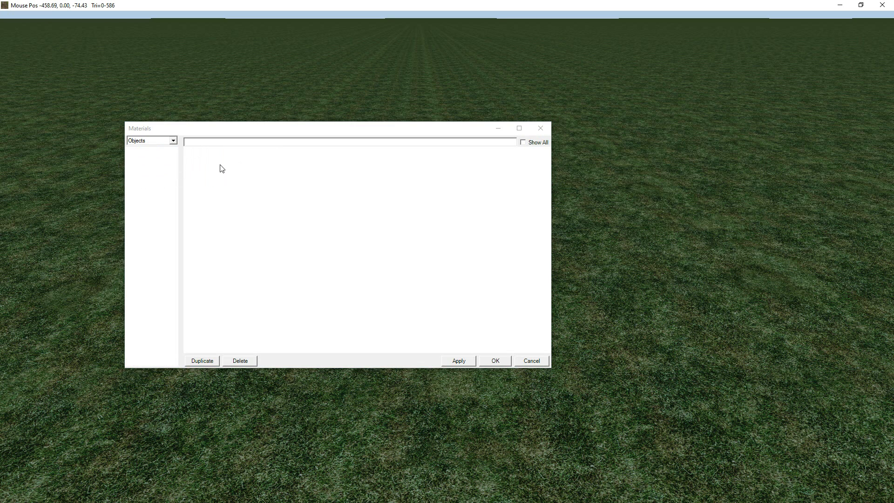
left_click(536, 364)
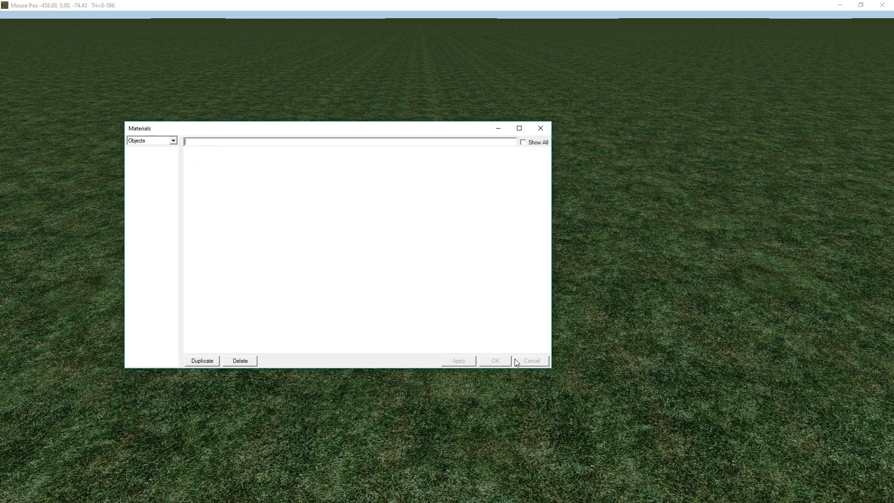
left_click(539, 130)
Return to XPacker, scroll the material tree, and display the Savannah Grasslands pack's general details
key("alt+Tab")
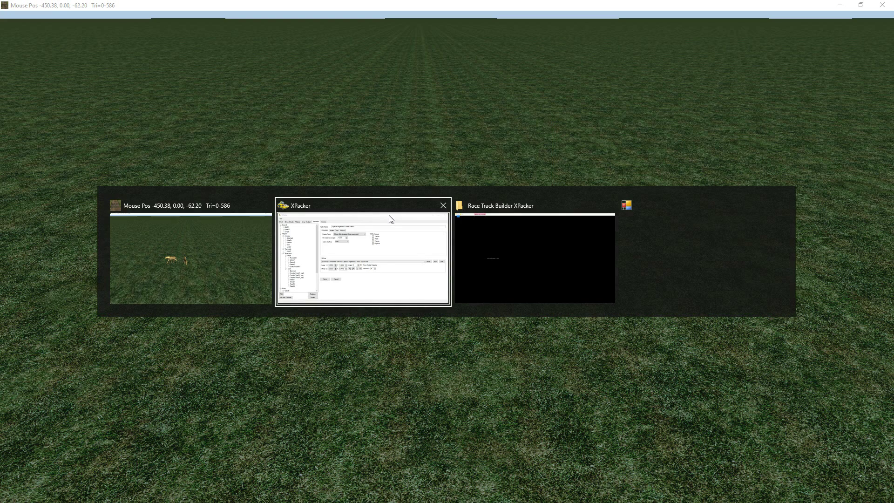
left_click(390, 218)
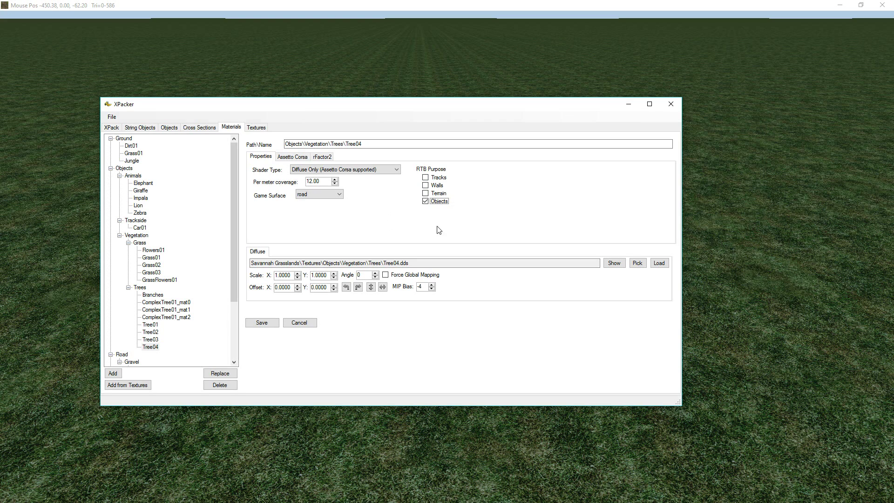
left_click(235, 332)
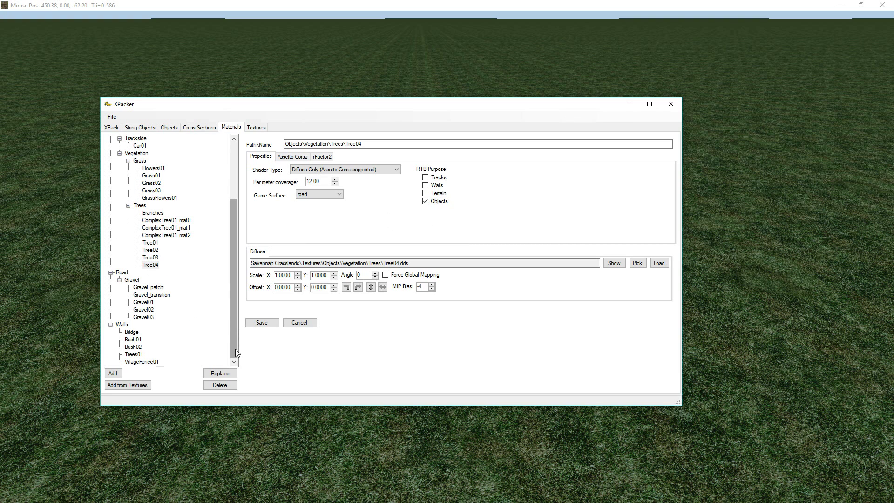
left_click_drag(233, 351, 230, 258)
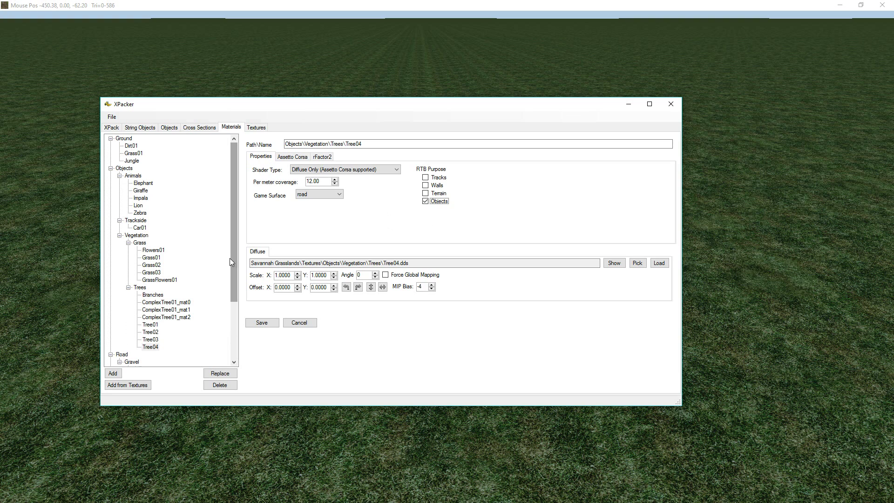
left_click(116, 129)
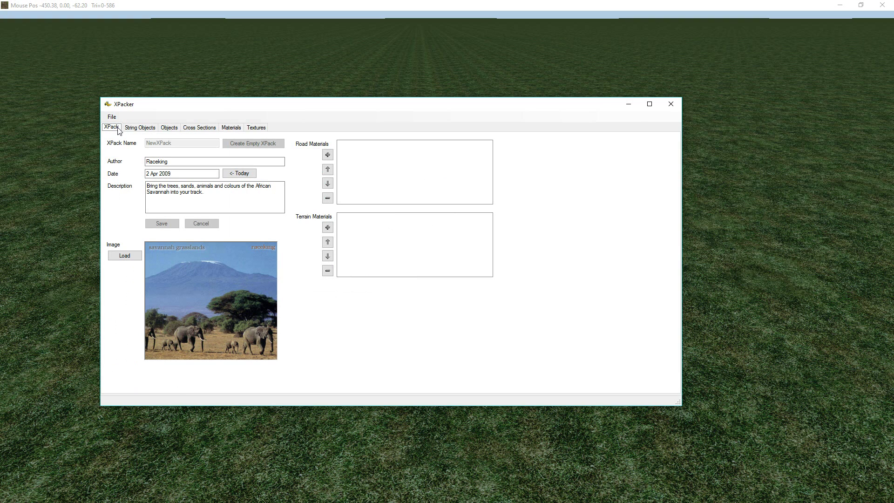